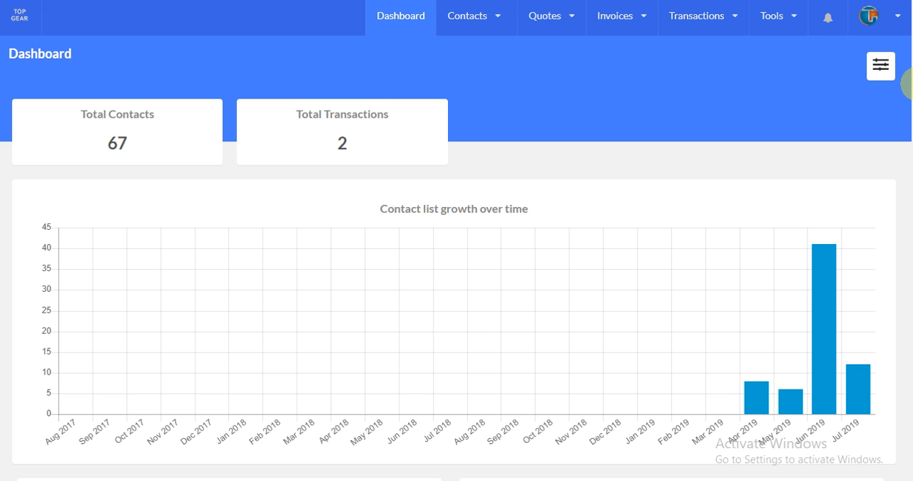
{"action": "left_click", "coordinate": [490, 24]}
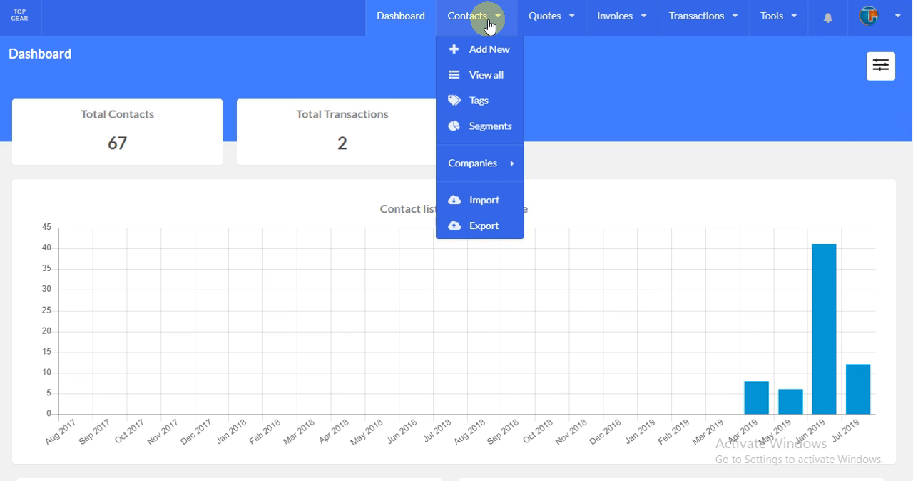
{"action": "left_click", "coordinate": [492, 25]}
{"action": "left_click", "coordinate": [489, 24]}
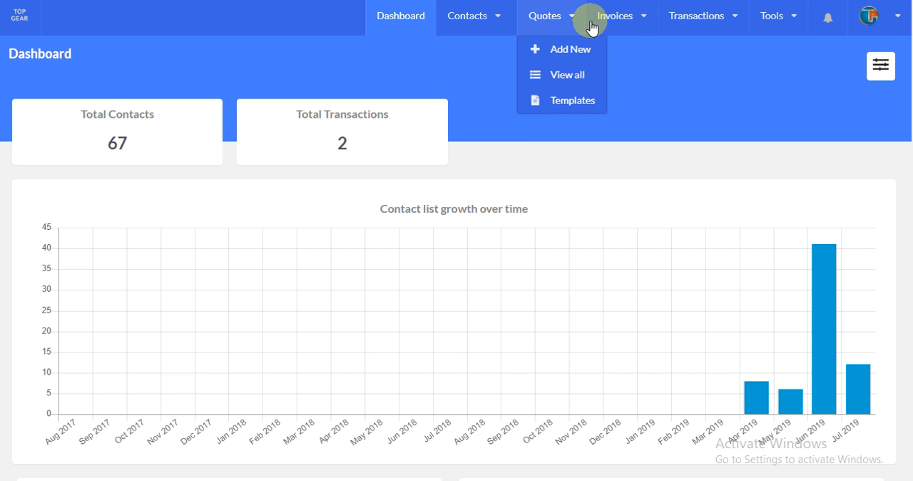
{"action": "left_click", "coordinate": [615, 22]}
{"action": "left_click", "coordinate": [704, 21]}
{"action": "left_click", "coordinate": [776, 17]}
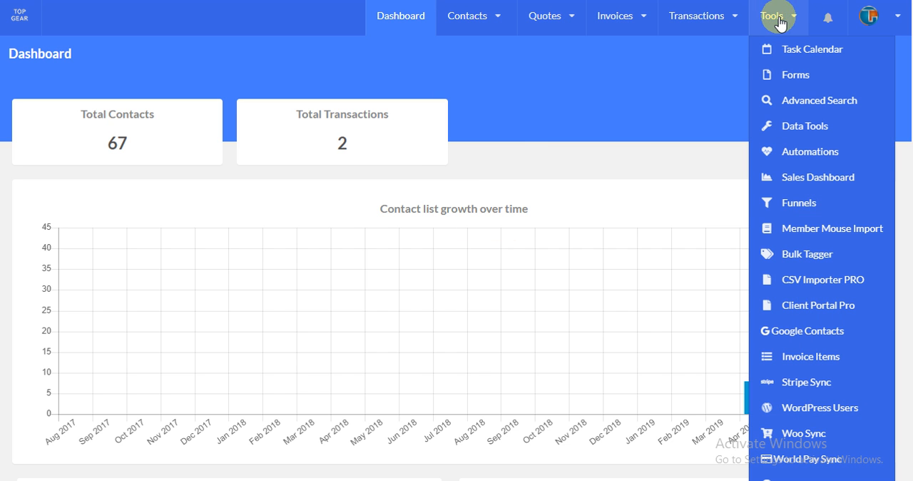
{"action": "left_click", "coordinate": [689, 71]}
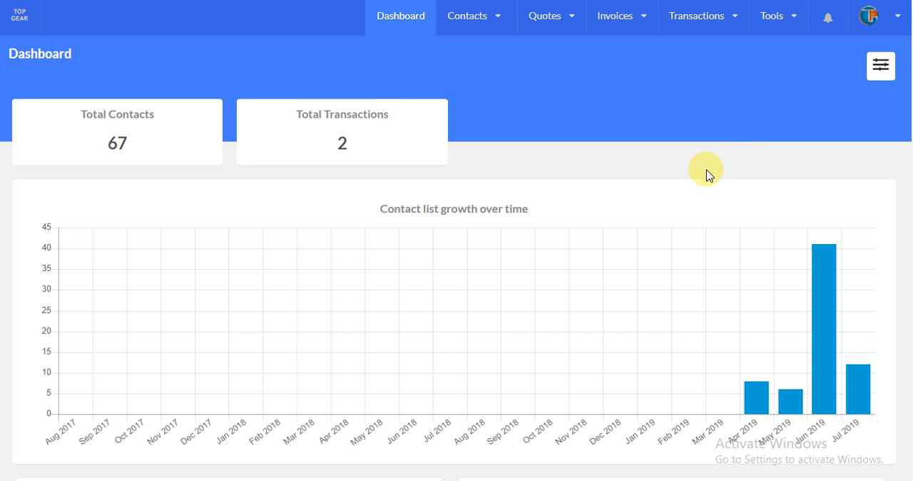
{"action": "scroll", "coordinate": [703, 171], "scroll_direction": "down", "scroll_amount": 2}
{"action": "scroll", "coordinate": [698, 139], "scroll_direction": "up", "scroll_amount": 2}
- Review which widgets can be shown or hidden in the dashboard display options
{"action": "left_click", "coordinate": [880, 65]}
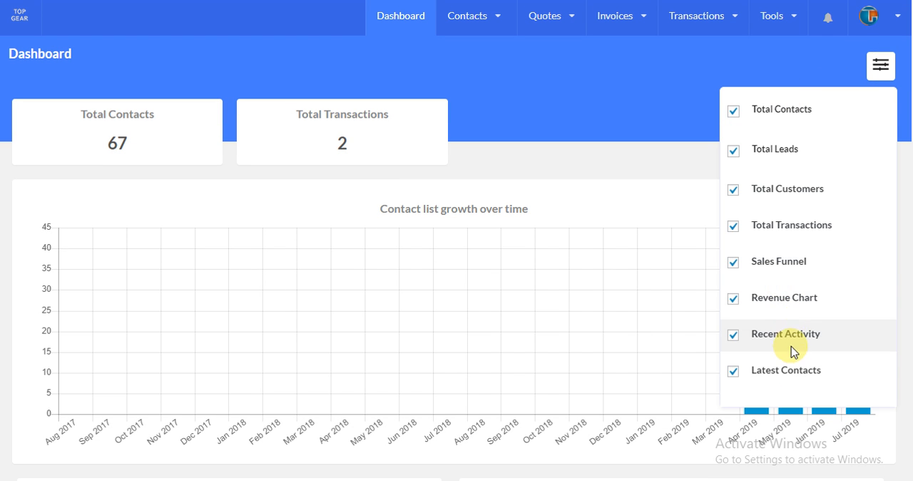
{"action": "left_click", "coordinate": [734, 109]}
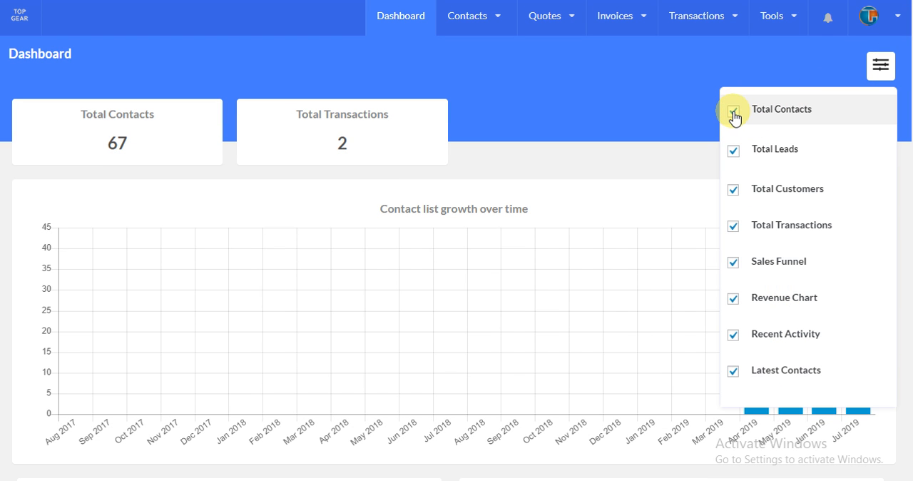
{"action": "left_click", "coordinate": [879, 66]}
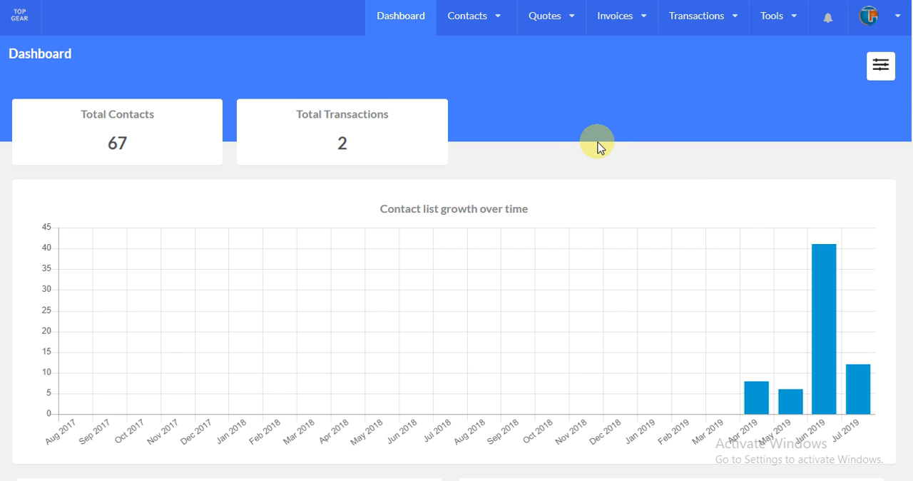
- Examine the dashboard's contact growth chart, sales funnel, revenue chart, recent activity and latest contacts
{"action": "scroll", "coordinate": [601, 146], "scroll_direction": "down", "scroll_amount": 2}
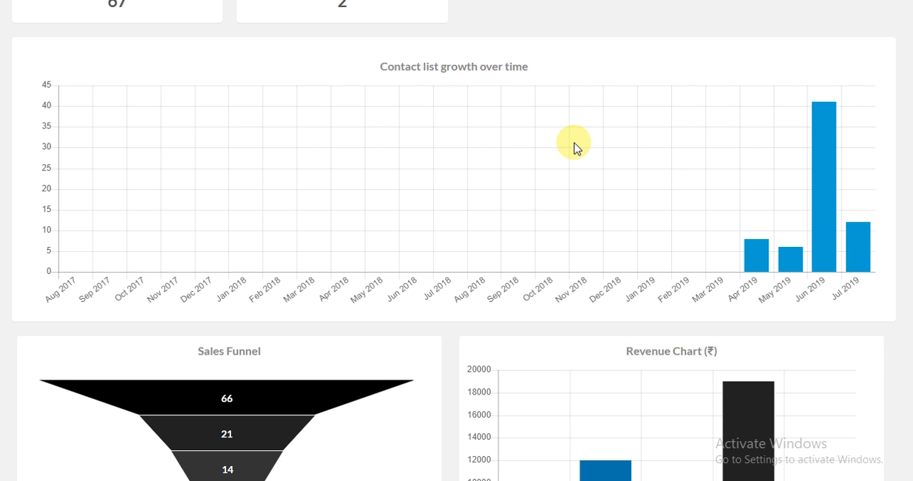
{"action": "scroll", "coordinate": [396, 161], "scroll_direction": "down", "scroll_amount": 2}
{"action": "scroll", "coordinate": [388, 189], "scroll_direction": "down", "scroll_amount": 4}
{"action": "scroll", "coordinate": [350, 206], "scroll_direction": "up", "scroll_amount": 2}
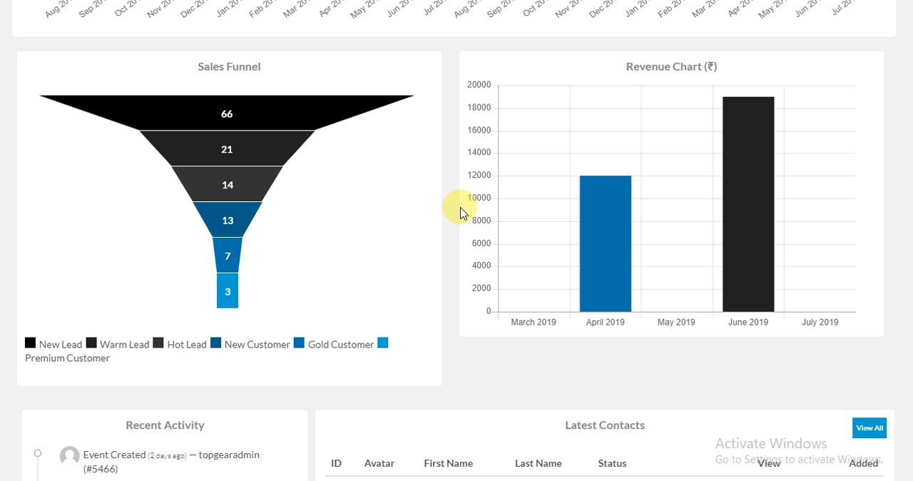
{"action": "scroll", "coordinate": [592, 121], "scroll_direction": "up", "scroll_amount": 6}
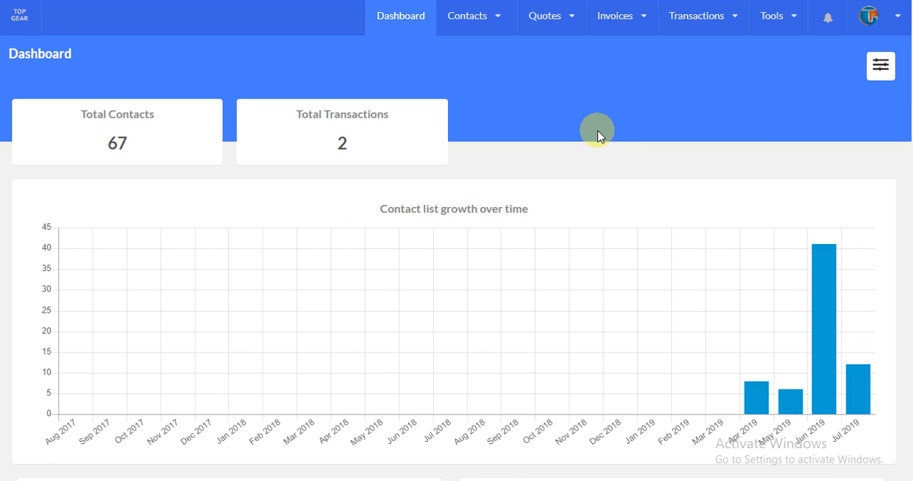
{"action": "scroll", "coordinate": [596, 135], "scroll_direction": "down", "scroll_amount": 8}
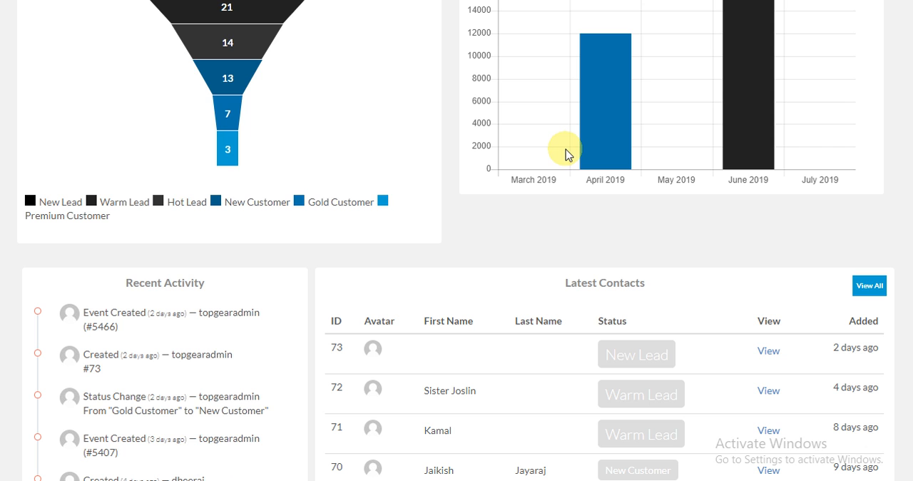
{"action": "scroll", "coordinate": [571, 151], "scroll_direction": "down", "scroll_amount": 2}
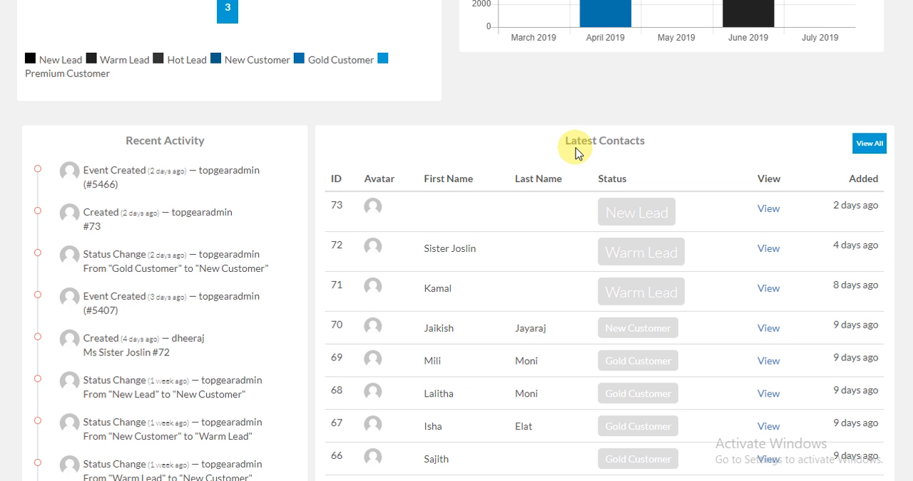
{"action": "scroll", "coordinate": [578, 156], "scroll_direction": "up", "scroll_amount": 6}
{"action": "scroll", "coordinate": [623, 179], "scroll_direction": "down", "scroll_amount": 6}
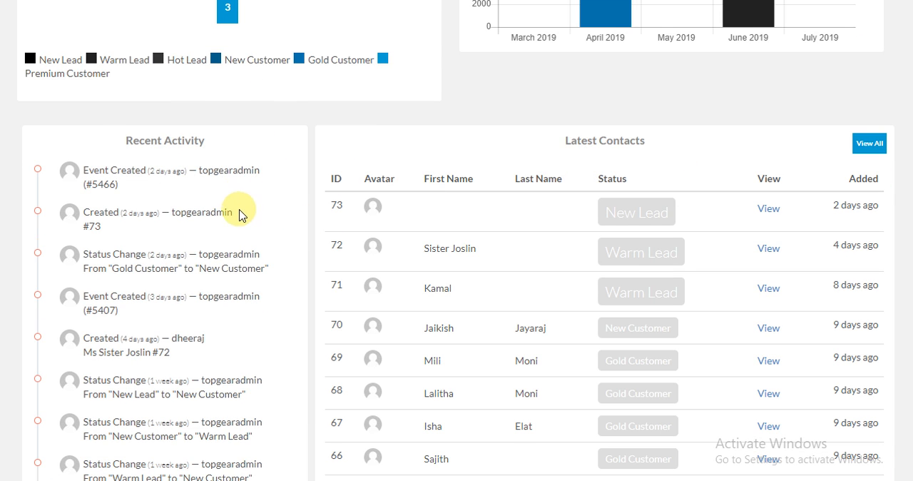
{"action": "scroll", "coordinate": [254, 209], "scroll_direction": "down", "scroll_amount": 2}
{"action": "scroll", "coordinate": [244, 214], "scroll_direction": "up", "scroll_amount": 2}
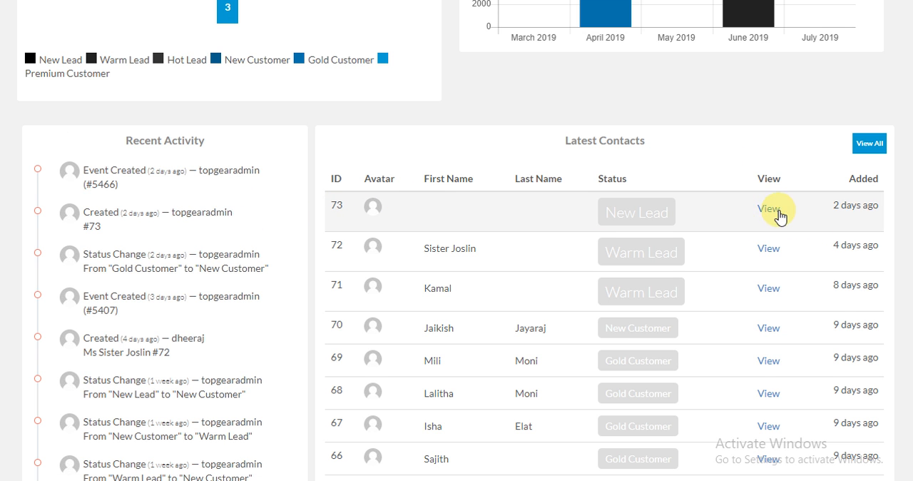
{"action": "scroll", "coordinate": [784, 257], "scroll_direction": "down", "scroll_amount": 2}
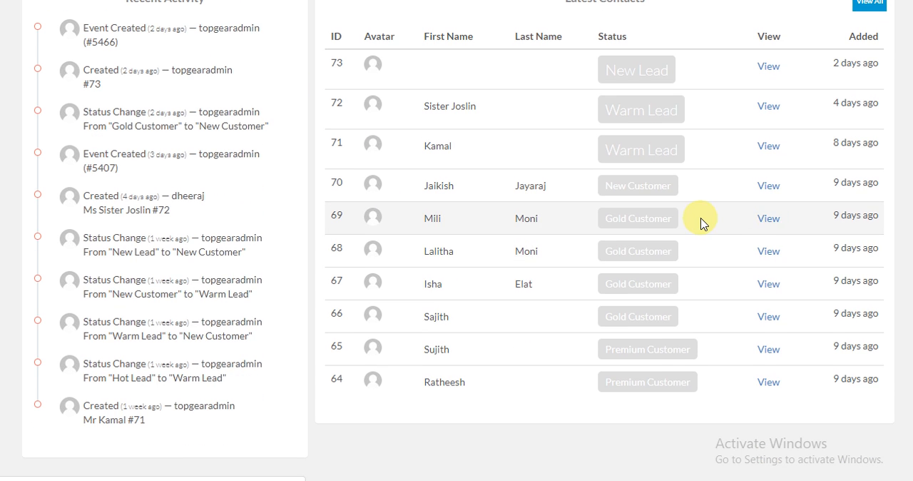
{"action": "scroll", "coordinate": [699, 223], "scroll_direction": "up", "scroll_amount": 8}
{"action": "scroll", "coordinate": [698, 223], "scroll_direction": "up", "scroll_amount": 4}
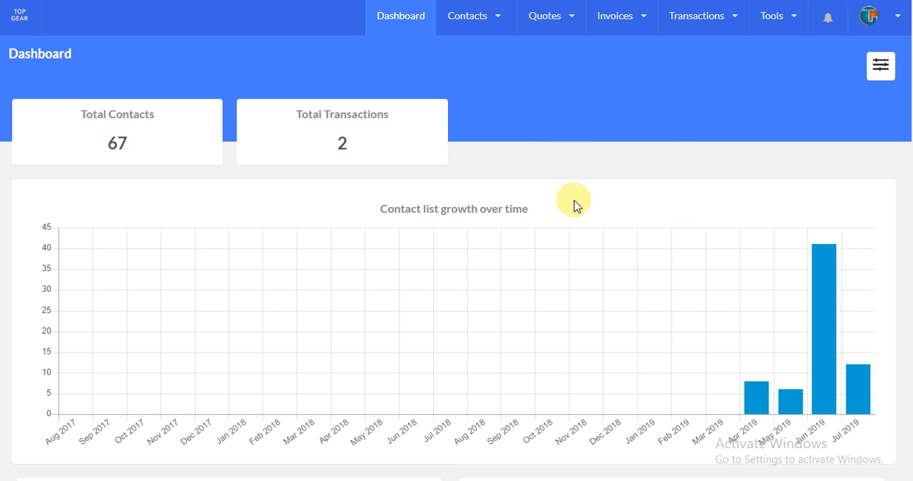
{"action": "left_click", "coordinate": [464, 30]}
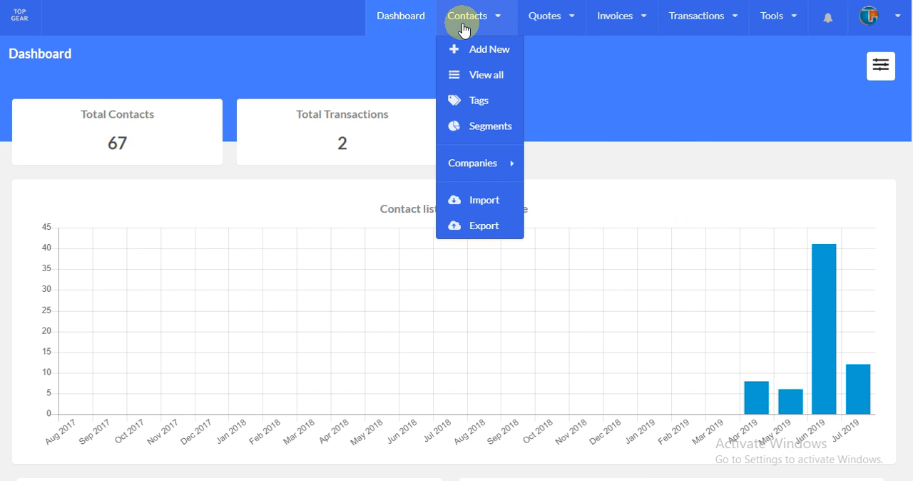
{"action": "left_click", "coordinate": [543, 20]}
{"action": "left_click", "coordinate": [629, 24]}
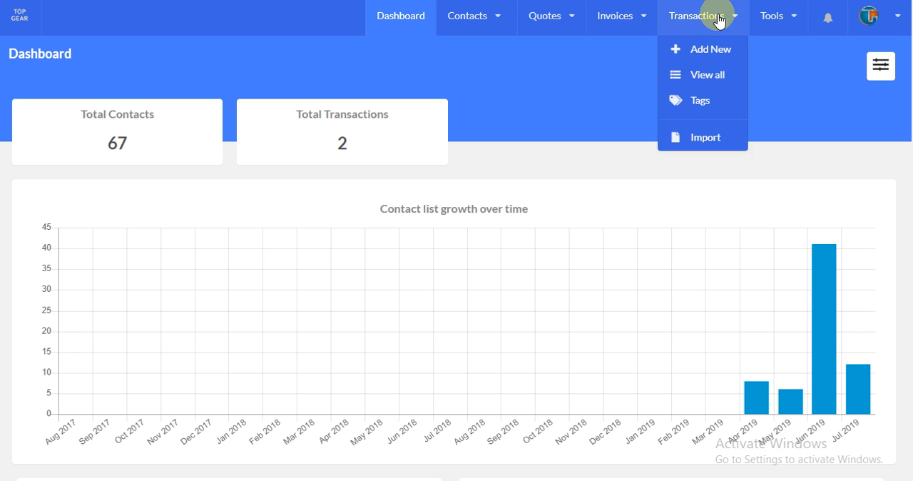
- Start a new contact and view the options offered for its Status and Prefix
{"action": "mouse_move", "coordinate": [474, 13]}
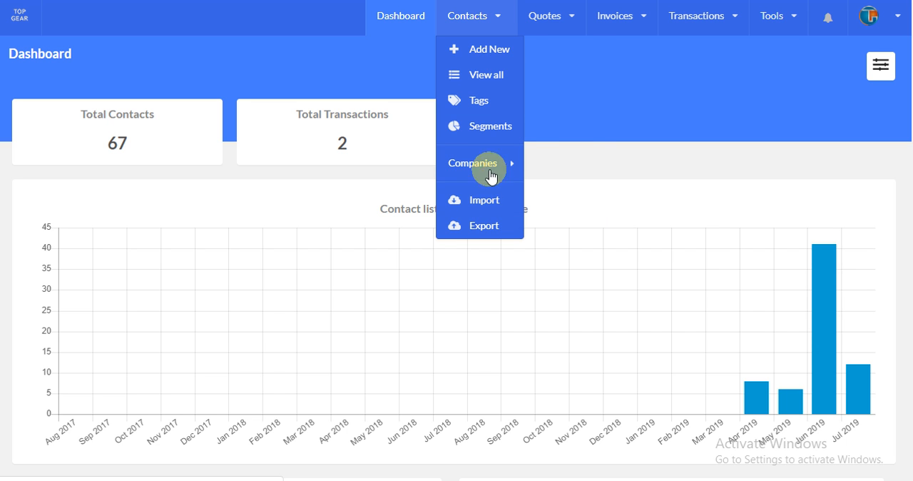
{"action": "left_click", "coordinate": [490, 51]}
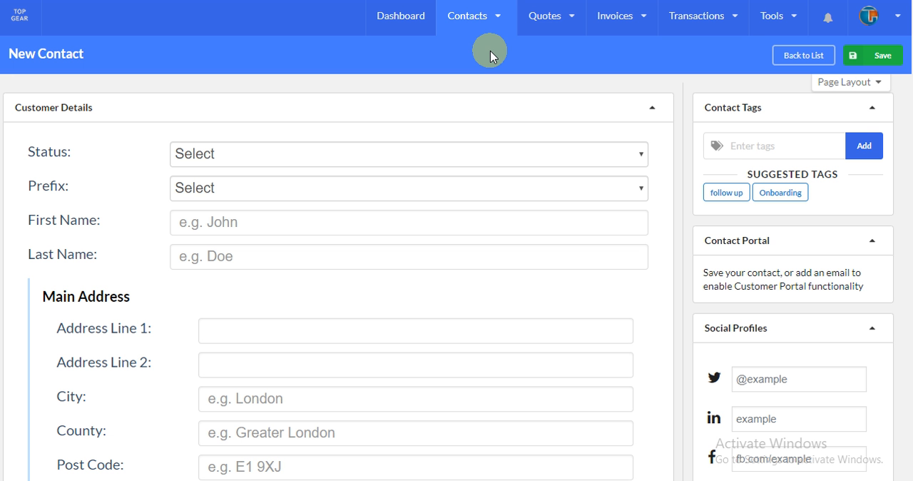
{"action": "left_click", "coordinate": [481, 158]}
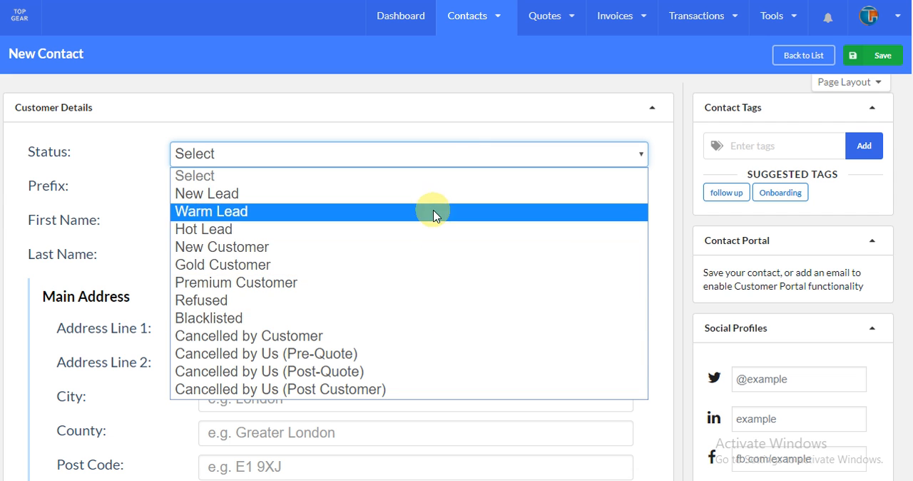
{"action": "left_click", "coordinate": [439, 134]}
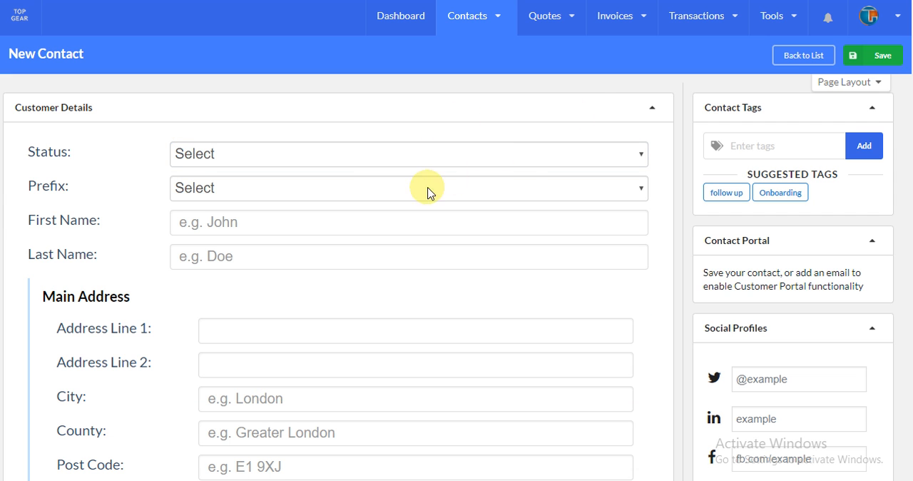
{"action": "left_click", "coordinate": [332, 188]}
{"action": "left_click", "coordinate": [331, 186]}
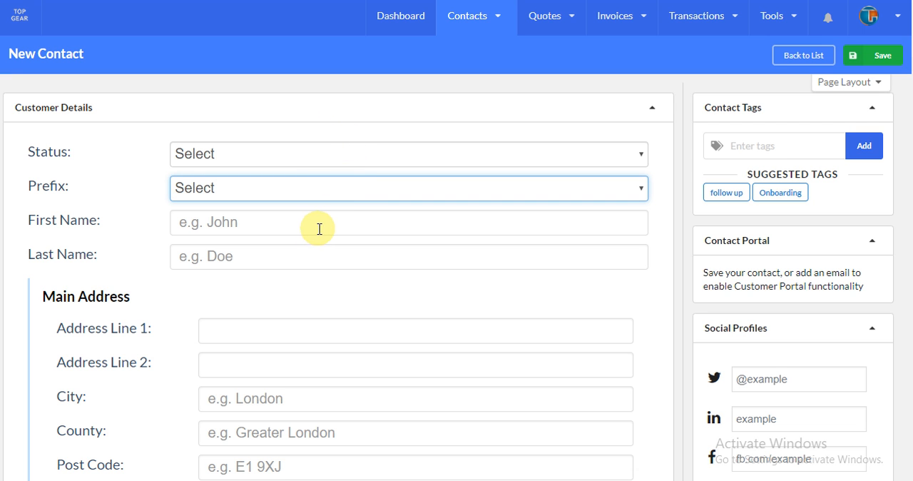
- Examine the new contact form's address, telephone, tag, social profile and status fields and the Follow Up Date calendar
{"action": "scroll", "coordinate": [314, 226], "scroll_direction": "down", "scroll_amount": 2}
{"action": "scroll", "coordinate": [239, 227], "scroll_direction": "down", "scroll_amount": 2}
{"action": "scroll", "coordinate": [302, 251], "scroll_direction": "down", "scroll_amount": 2}
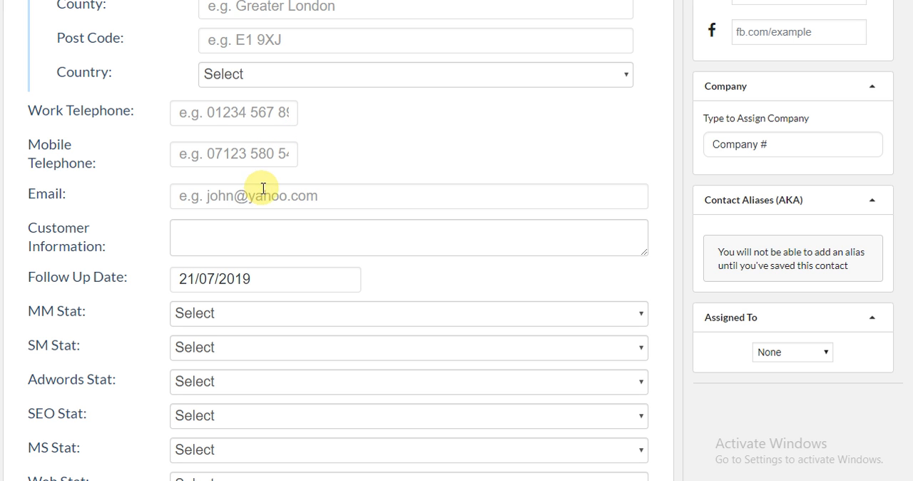
{"action": "scroll", "coordinate": [360, 195], "scroll_direction": "up", "scroll_amount": 2}
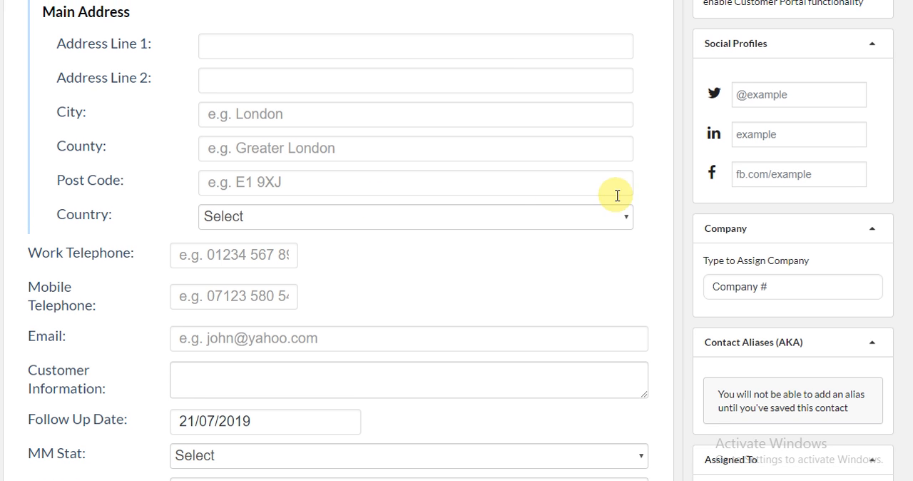
{"action": "scroll", "coordinate": [545, 214], "scroll_direction": "up", "scroll_amount": 2}
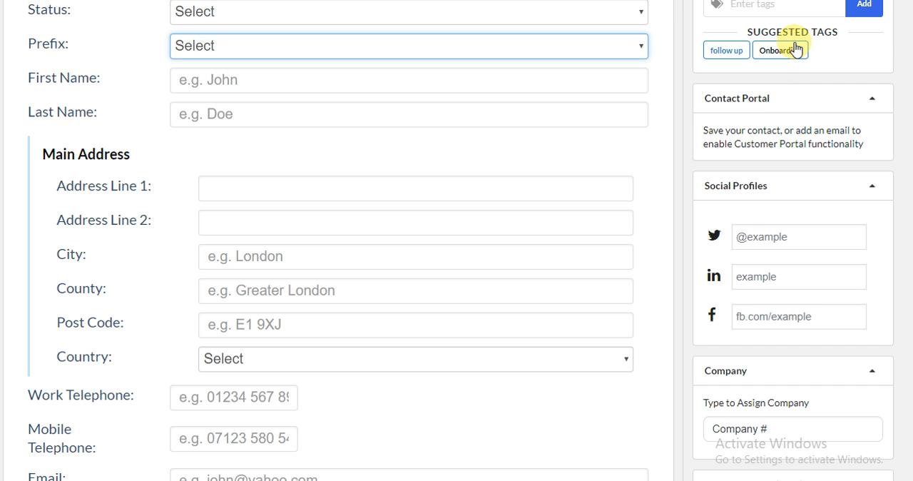
{"action": "scroll", "coordinate": [727, 125], "scroll_direction": "down", "scroll_amount": 4}
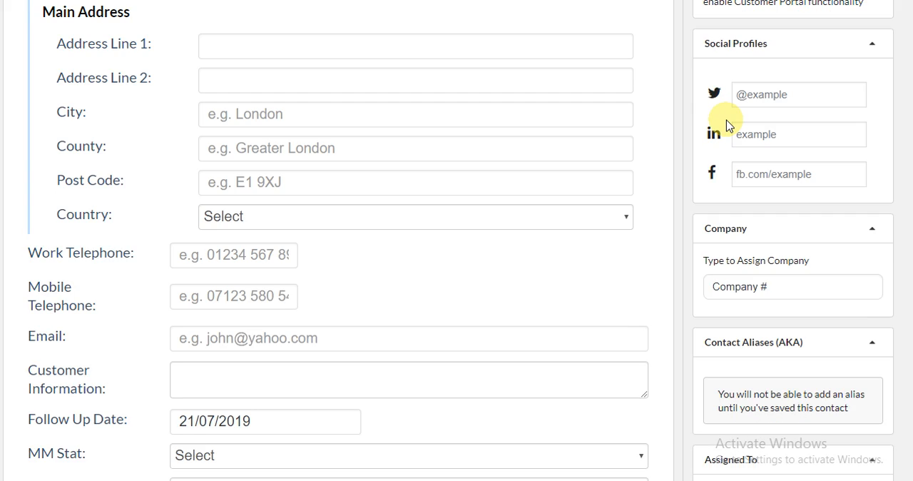
{"action": "scroll", "coordinate": [452, 196], "scroll_direction": "down", "scroll_amount": 2}
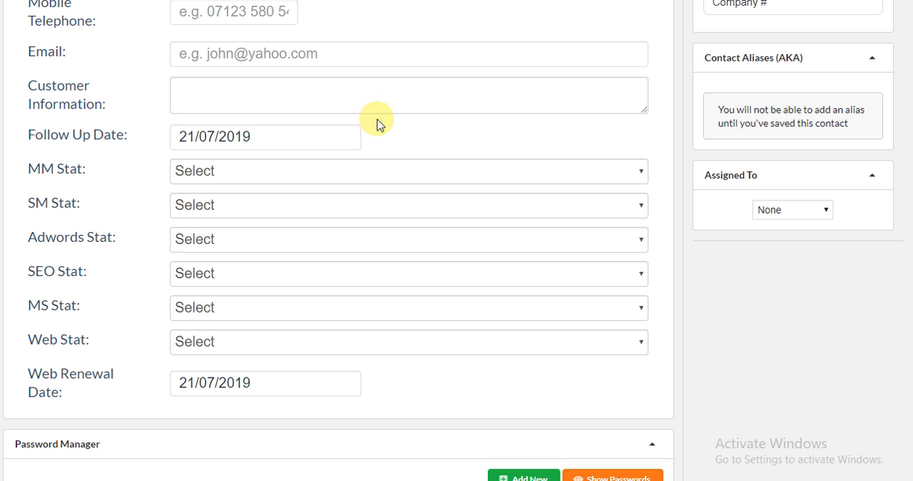
{"action": "left_click", "coordinate": [266, 135]}
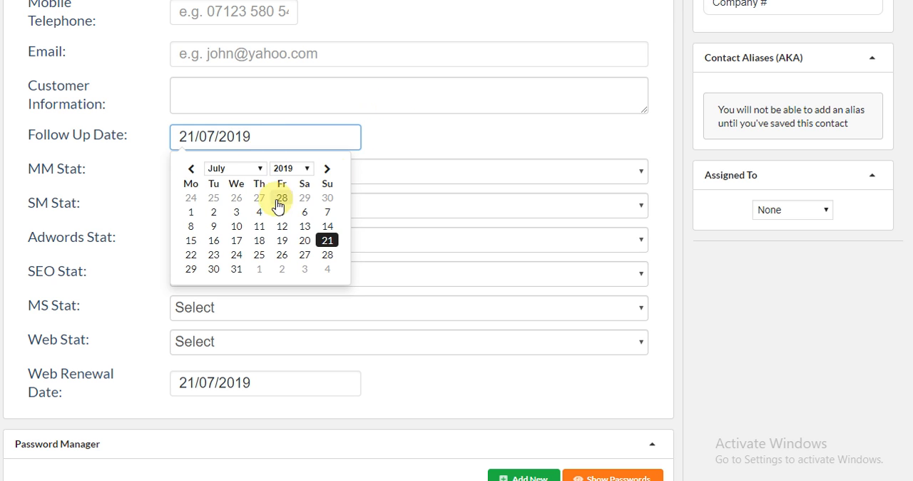
{"action": "left_click", "coordinate": [429, 145]}
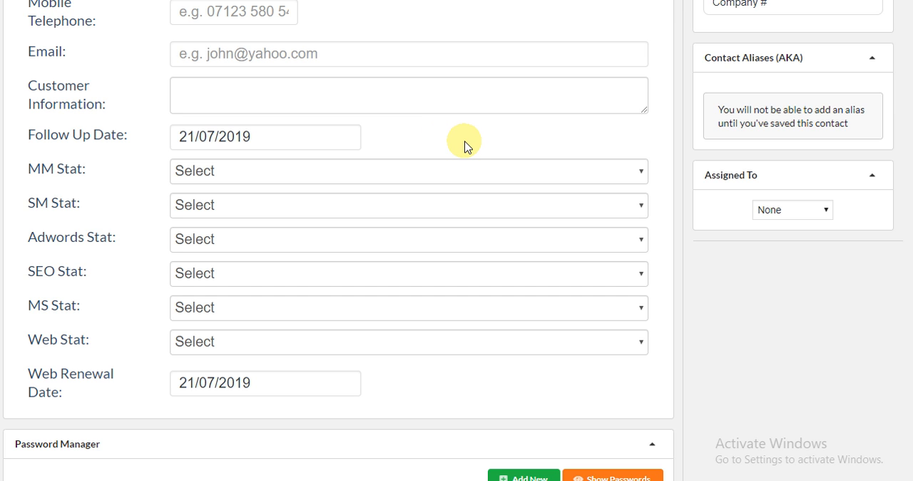
- Assign the new contact to the first listed team member and set its company to Mayflower
{"action": "left_click", "coordinate": [782, 214]}
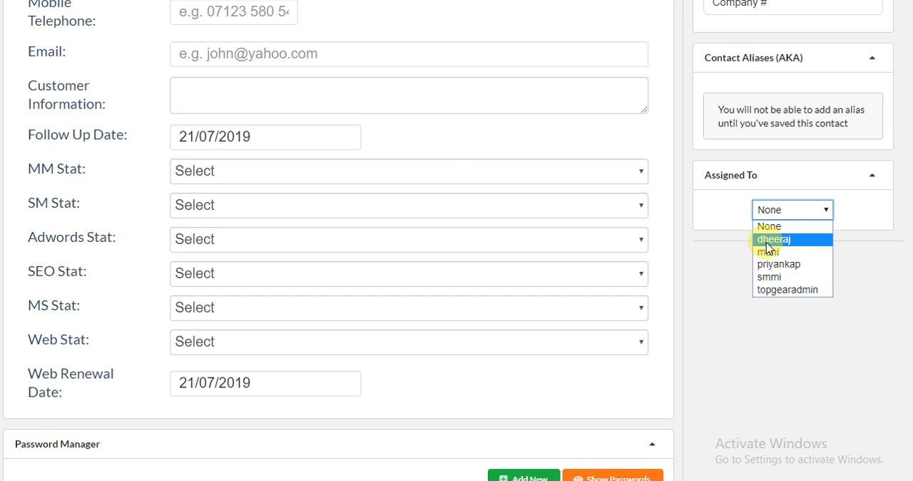
{"action": "left_click", "coordinate": [768, 240]}
{"action": "scroll", "coordinate": [742, 251], "scroll_direction": "up", "scroll_amount": 4}
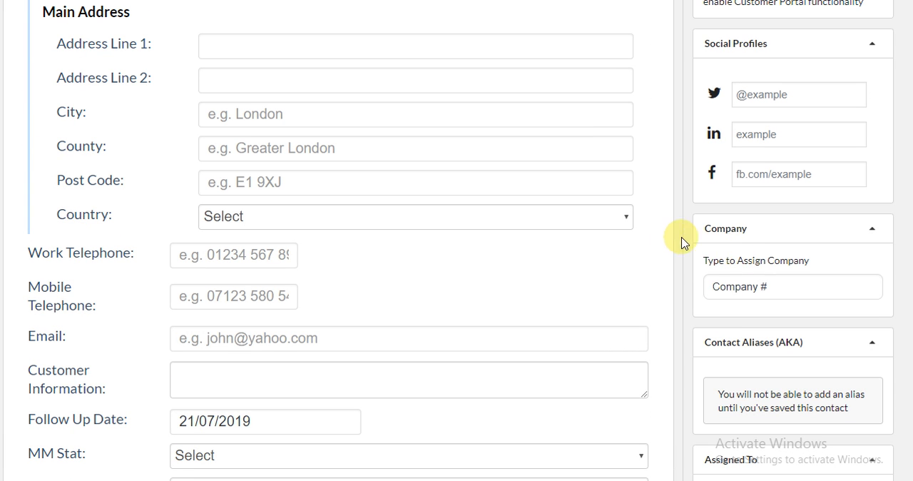
{"action": "left_click_drag", "start_coordinate": [775, 285], "coordinate": [710, 266]}
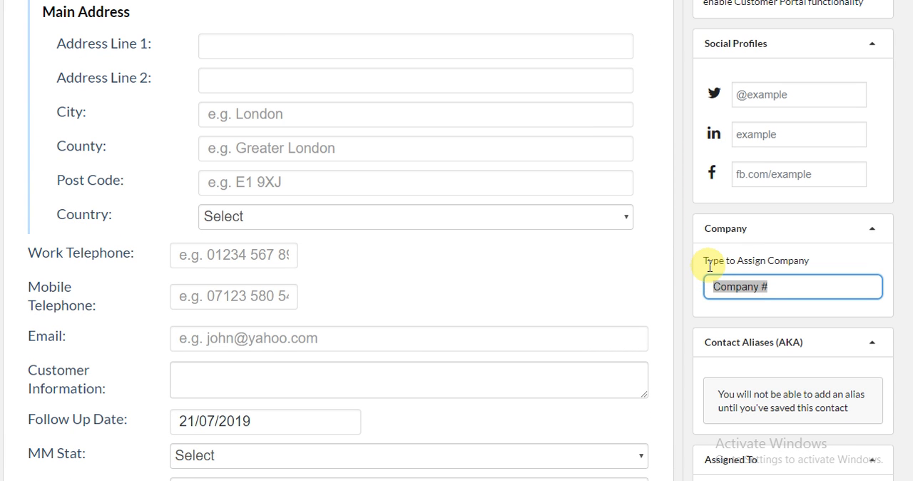
{"action": "type", "text": "mayflower"}
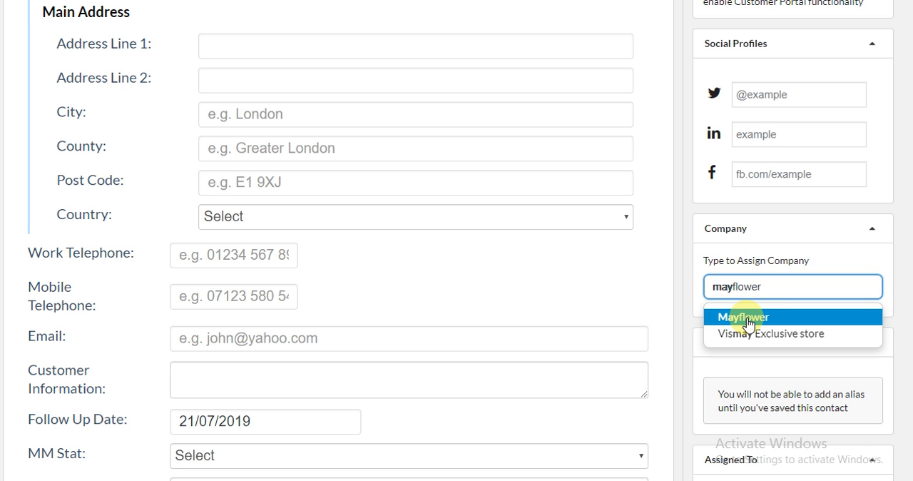
{"action": "left_click", "coordinate": [745, 321]}
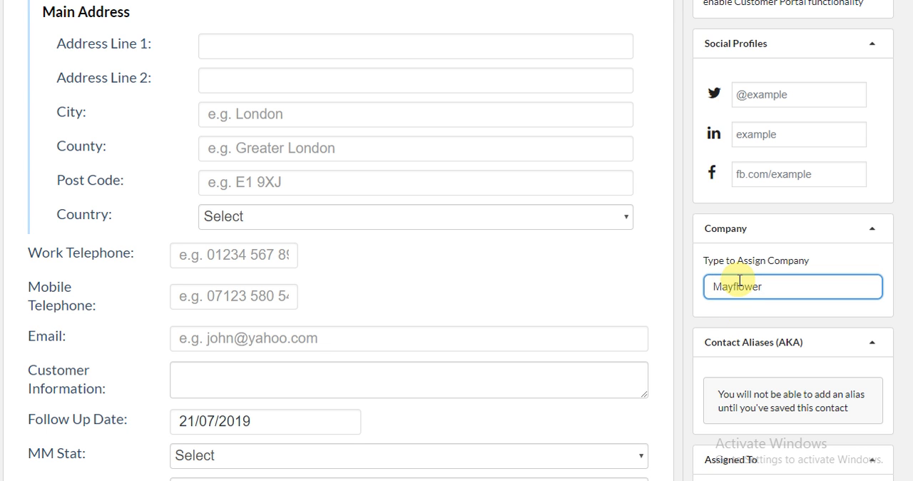
- Examine the new contact's tag entry field and its suggested tags
{"action": "scroll", "coordinate": [738, 280], "scroll_direction": "up", "scroll_amount": 2}
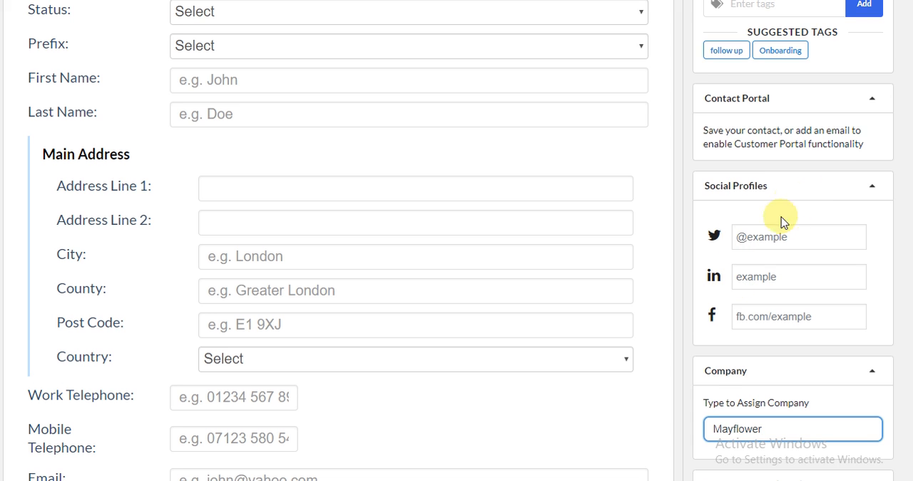
{"action": "scroll", "coordinate": [756, 218], "scroll_direction": "up", "scroll_amount": 2}
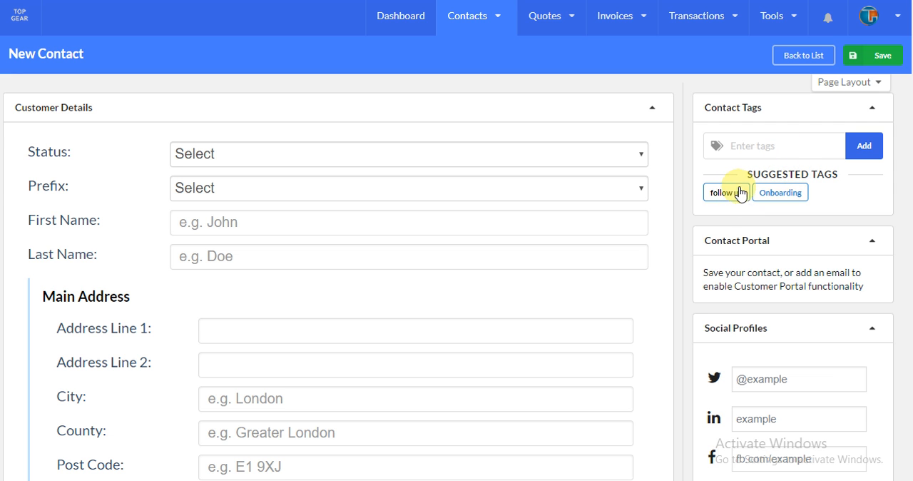
{"action": "left_click", "coordinate": [780, 151]}
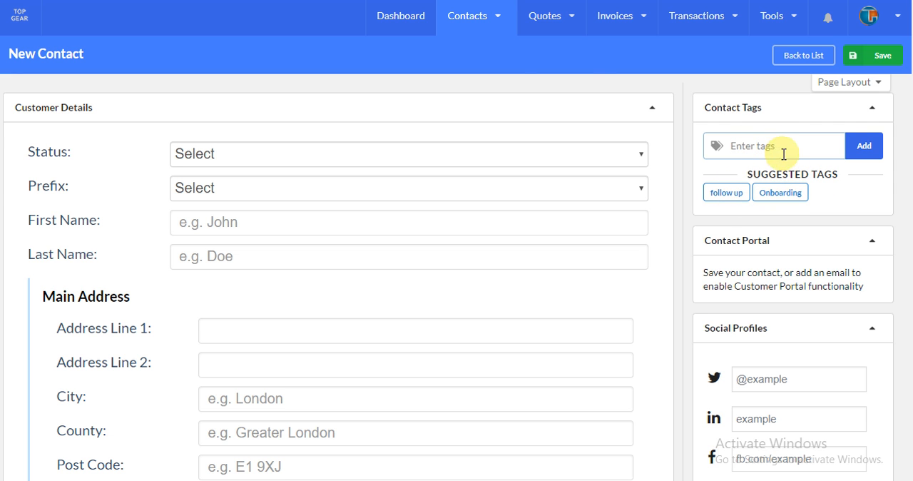
{"action": "left_click", "coordinate": [461, 31]}
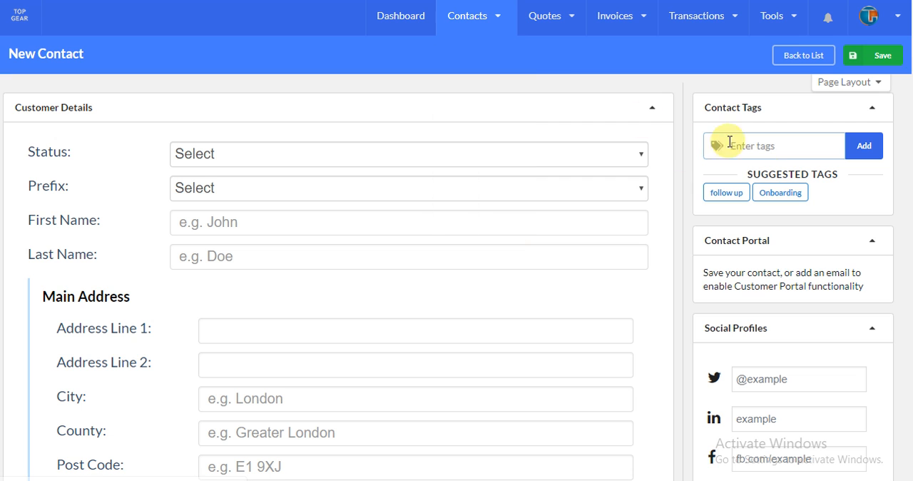
{"action": "left_click", "coordinate": [772, 155]}
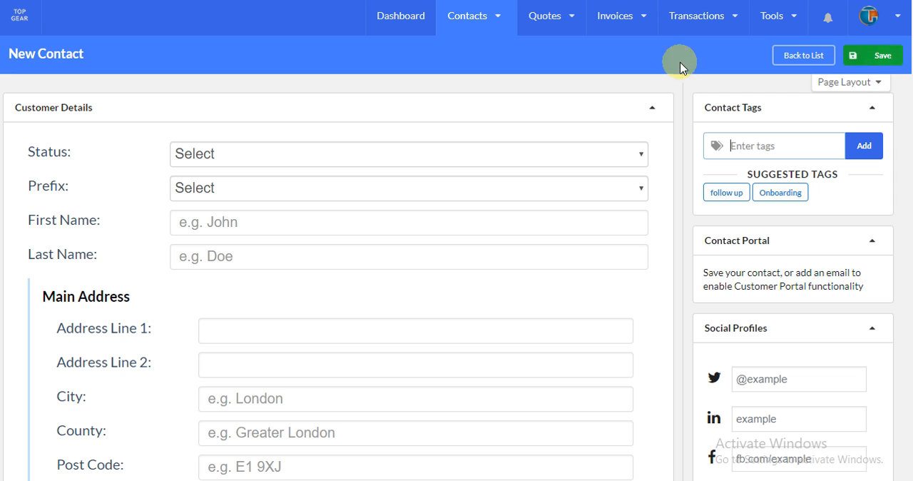
- Leave the unsaved new contact for the list of all contacts and hide the list's filter sidebar
{"action": "left_click", "coordinate": [496, 22]}
{"action": "left_click", "coordinate": [475, 77]}
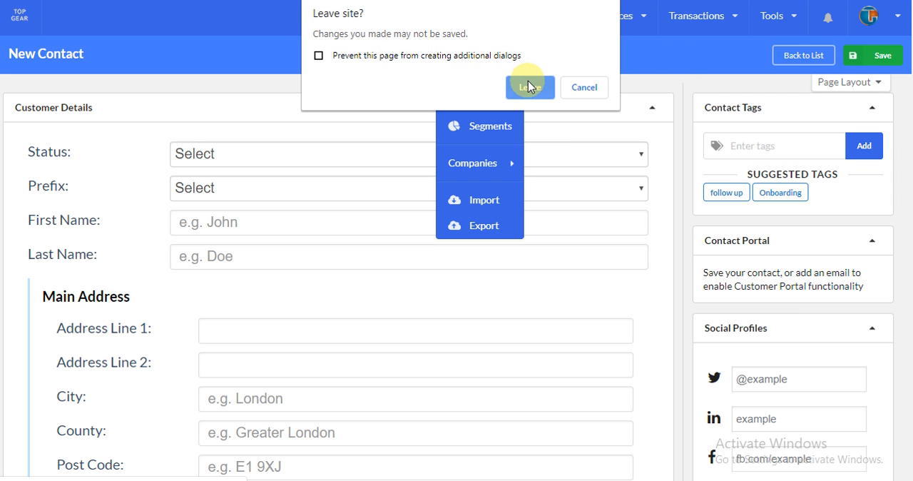
{"action": "left_click", "coordinate": [527, 87]}
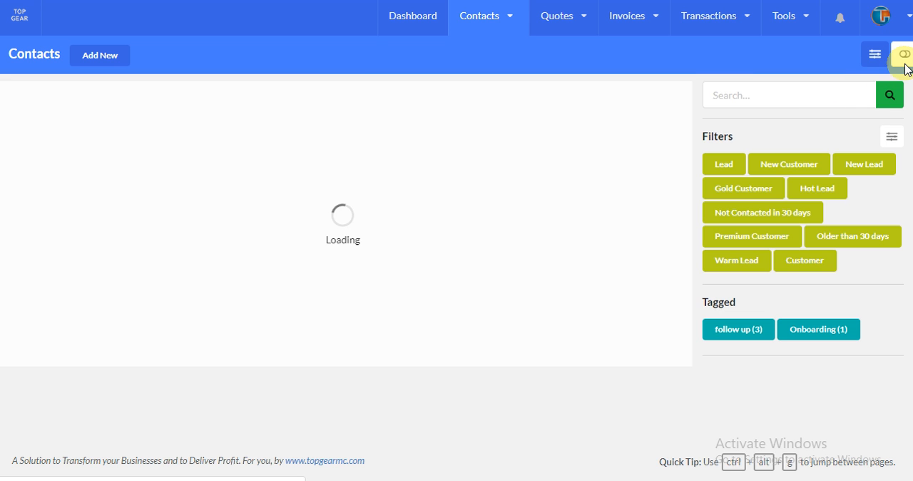
{"action": "left_click", "coordinate": [902, 55]}
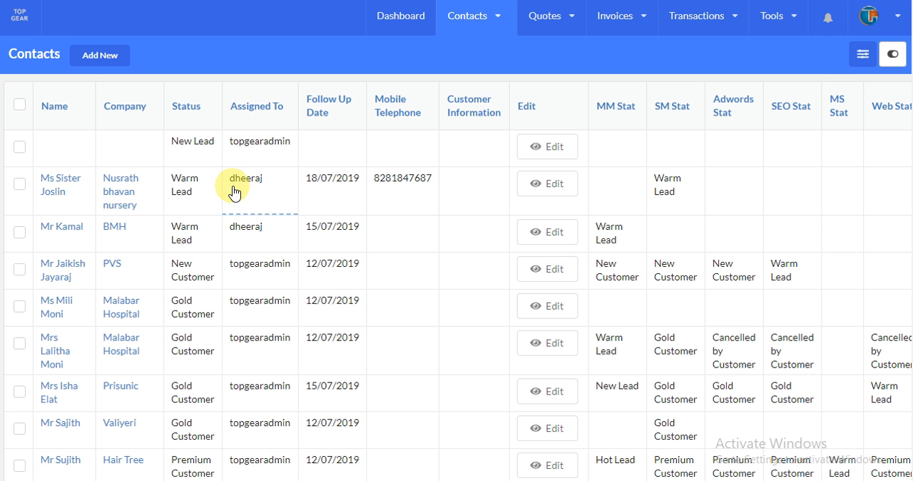
{"action": "scroll", "coordinate": [527, 244], "scroll_direction": "down", "scroll_amount": 2}
{"action": "scroll", "coordinate": [513, 235], "scroll_direction": "up", "scroll_amount": 2}
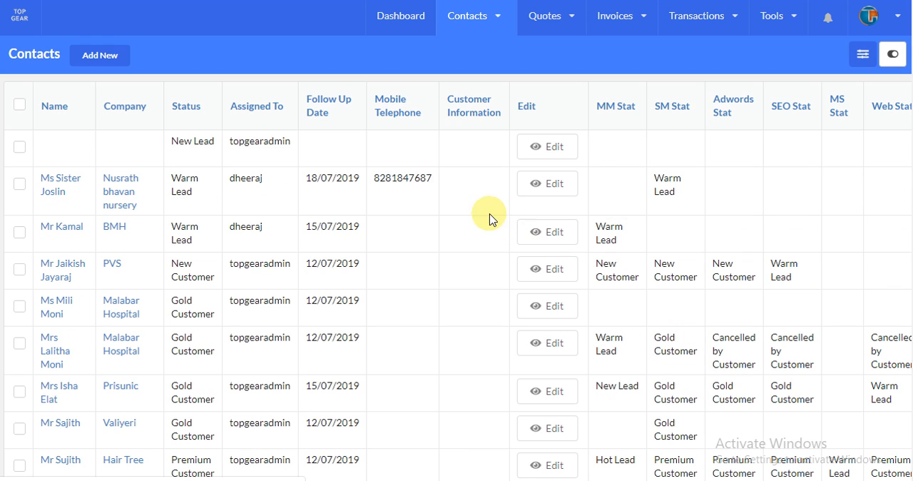
- Open the contact list's view options and examine the current and available columns
{"action": "left_click", "coordinate": [465, 27]}
{"action": "left_click", "coordinate": [862, 59]}
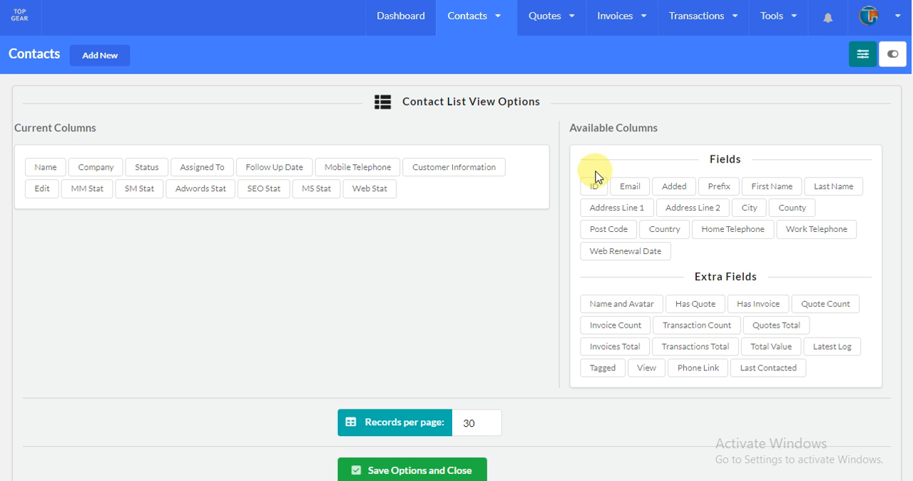
{"action": "left_click", "coordinate": [864, 61]}
{"action": "left_click", "coordinate": [864, 61]}
{"action": "left_click", "coordinate": [865, 57]}
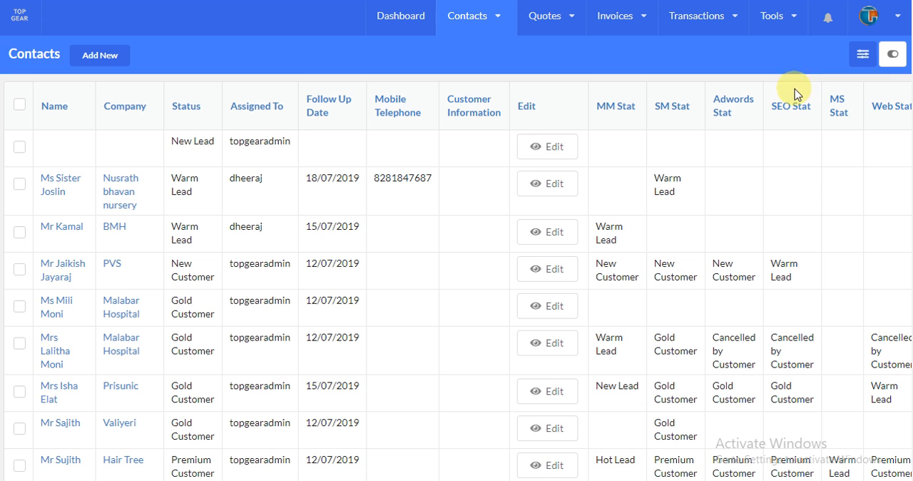
{"action": "left_click", "coordinate": [869, 63]}
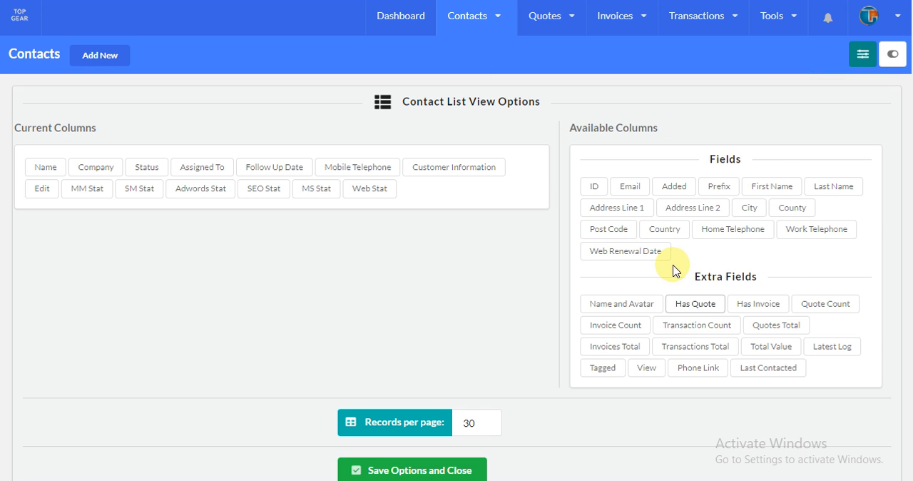
{"action": "left_click", "coordinate": [860, 53]}
{"action": "left_click", "coordinate": [859, 56]}
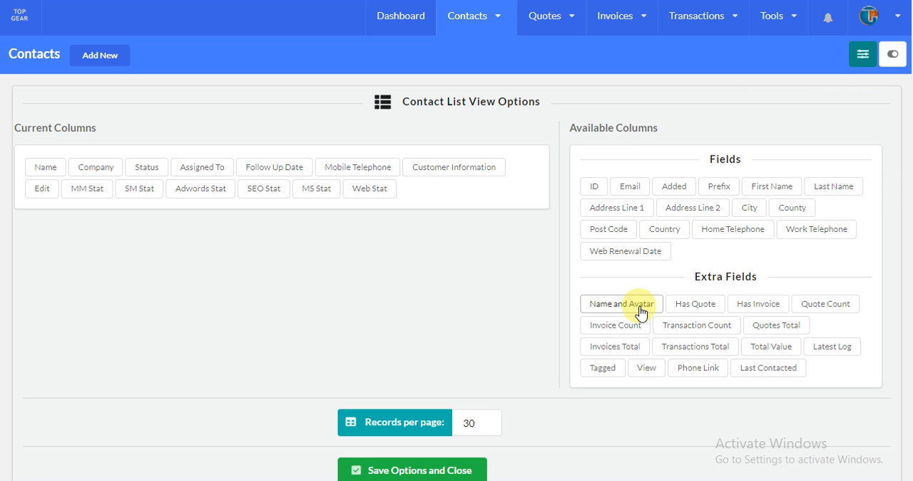
- Try adding the Name and Avatar column to the contact list, remove it again and close the view options
{"action": "left_click_drag", "start_coordinate": [639, 309], "coordinate": [496, 204]}
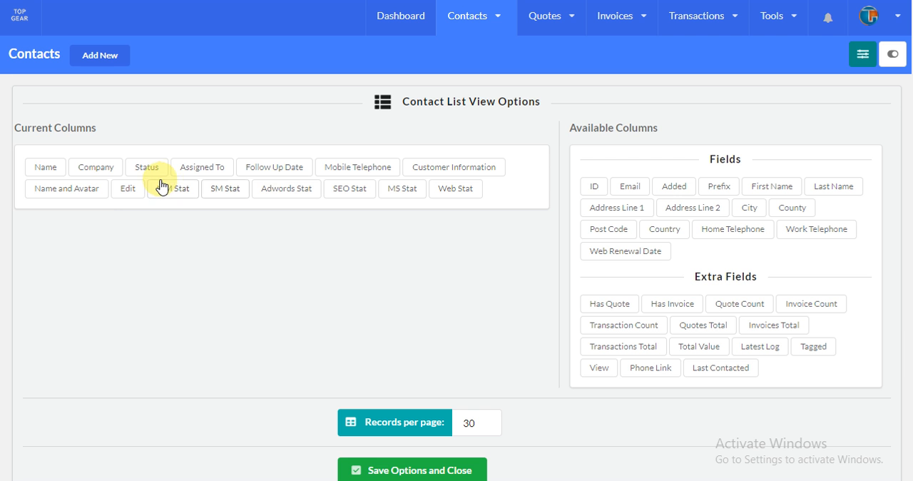
{"action": "left_click_drag", "start_coordinate": [73, 194], "coordinate": [678, 315]}
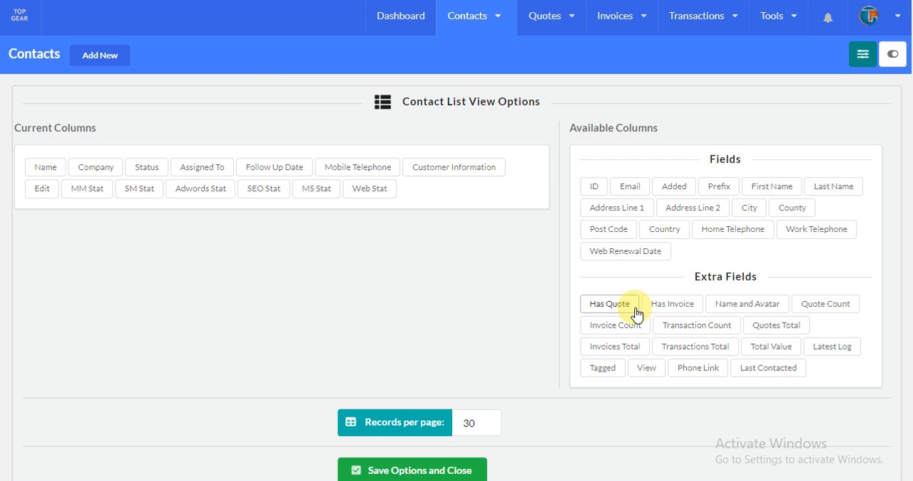
{"action": "left_click", "coordinate": [878, 61]}
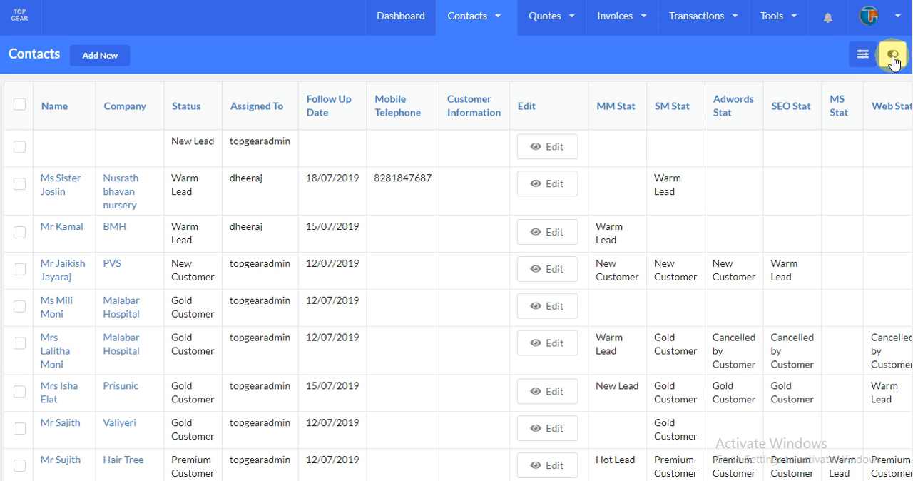
- Show the contact list's filters and tags, hide them again and look through the listed contacts
{"action": "left_click", "coordinate": [892, 60]}
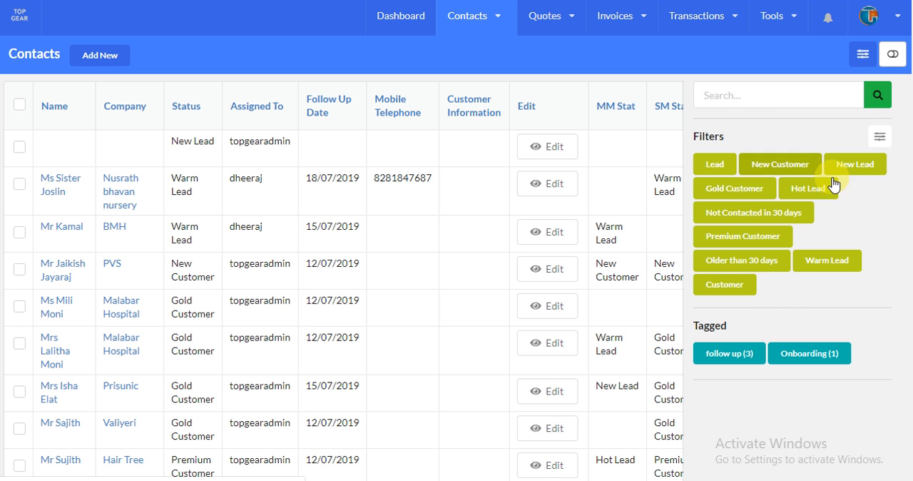
{"action": "left_click", "coordinate": [891, 56]}
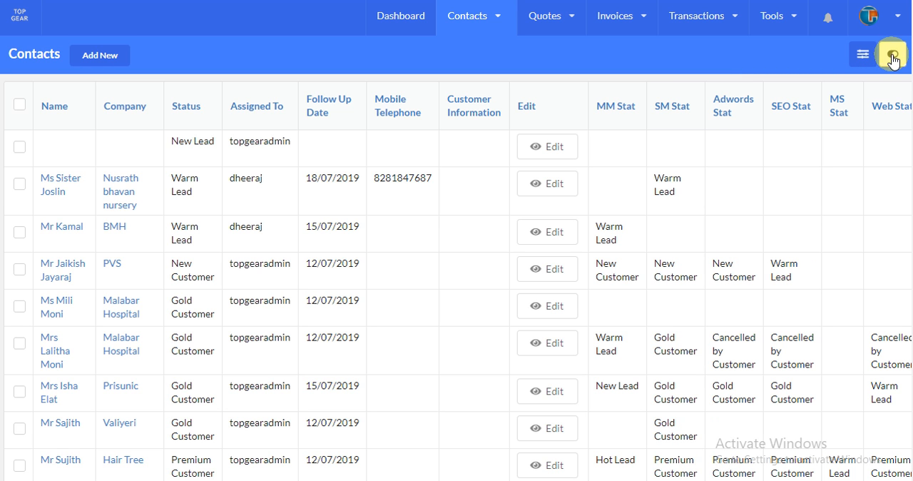
{"action": "scroll", "coordinate": [307, 187], "scroll_direction": "down", "scroll_amount": 2}
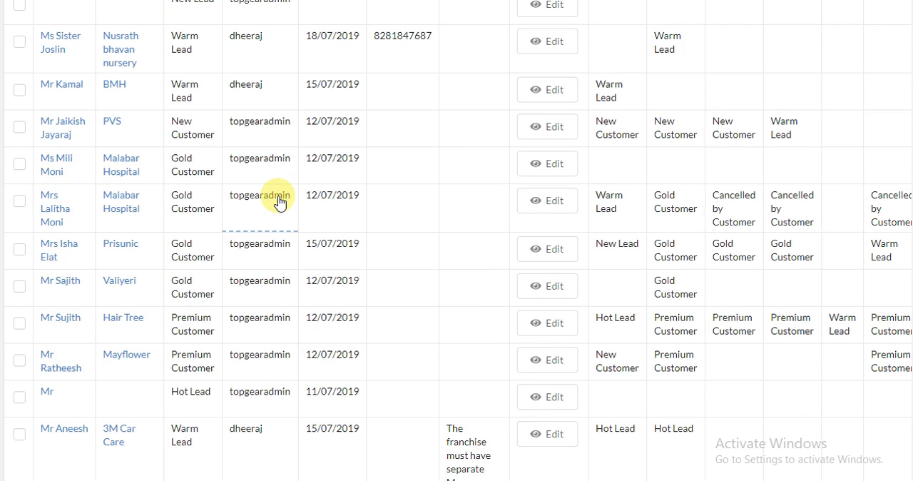
{"action": "scroll", "coordinate": [279, 193], "scroll_direction": "up", "scroll_amount": 2}
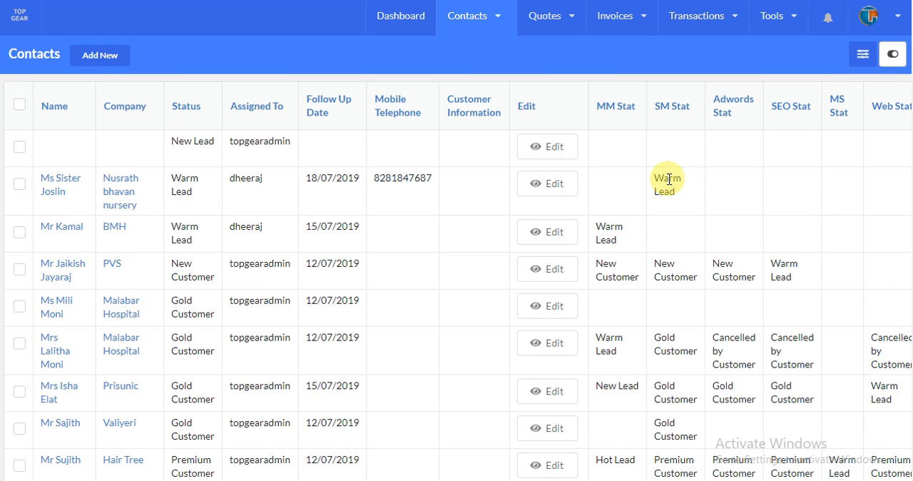
- View the assignee options for the Nusrath bhavan nursery contact and set its status to New Customer
{"action": "left_click", "coordinate": [250, 195]}
{"action": "left_click", "coordinate": [258, 187]}
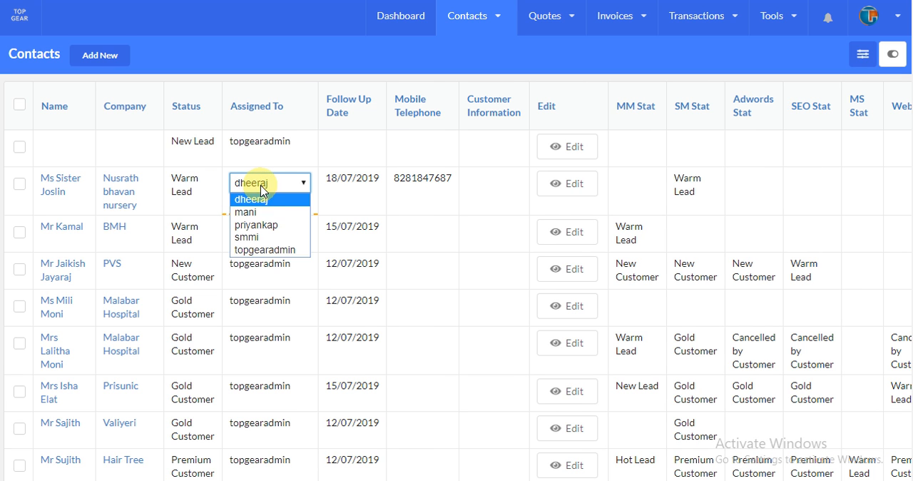
{"action": "left_click", "coordinate": [198, 193]}
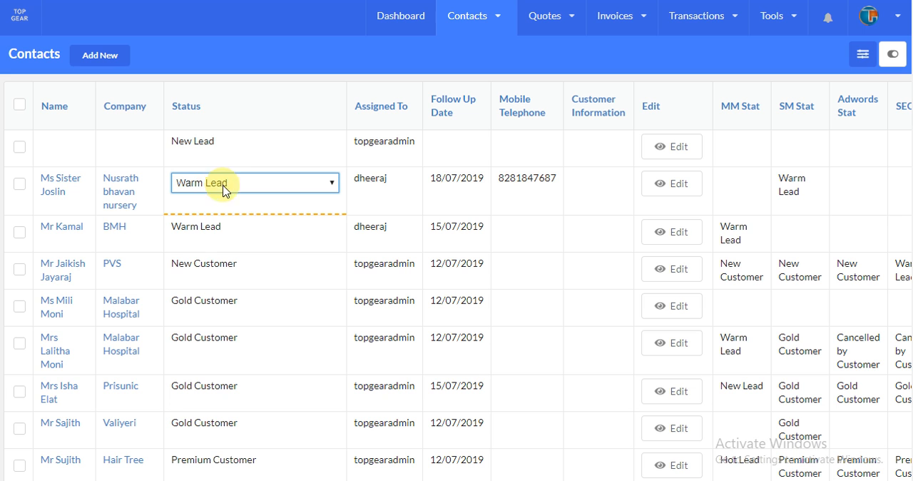
{"action": "left_click", "coordinate": [237, 188]}
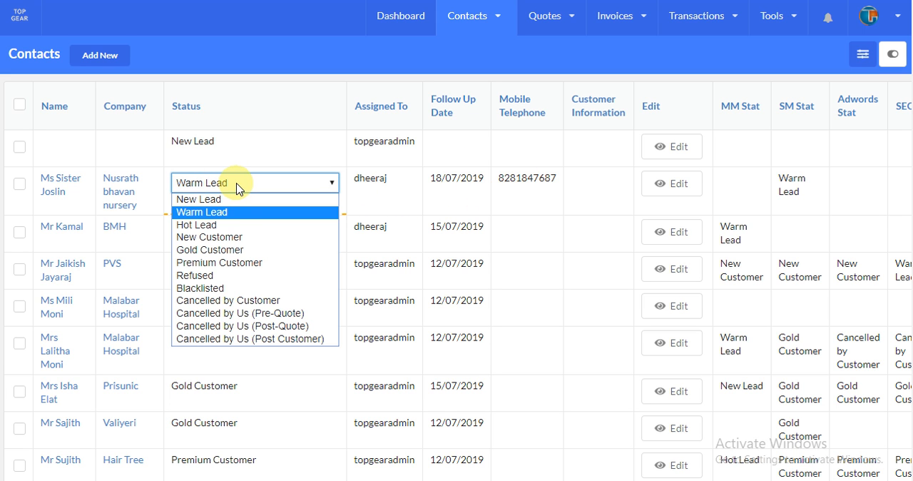
{"action": "left_click", "coordinate": [225, 238]}
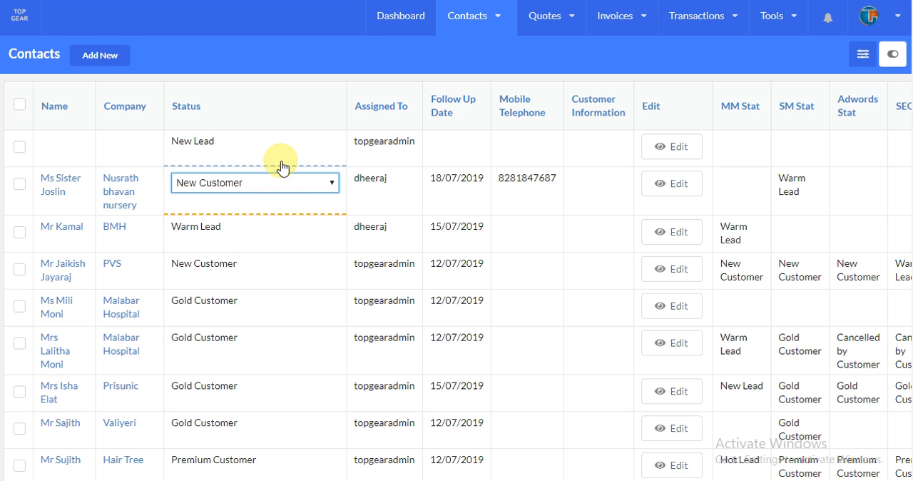
- Open the Nusrath bhavan nursery contact's record and examine its details and edit form
{"action": "left_click", "coordinate": [60, 194]}
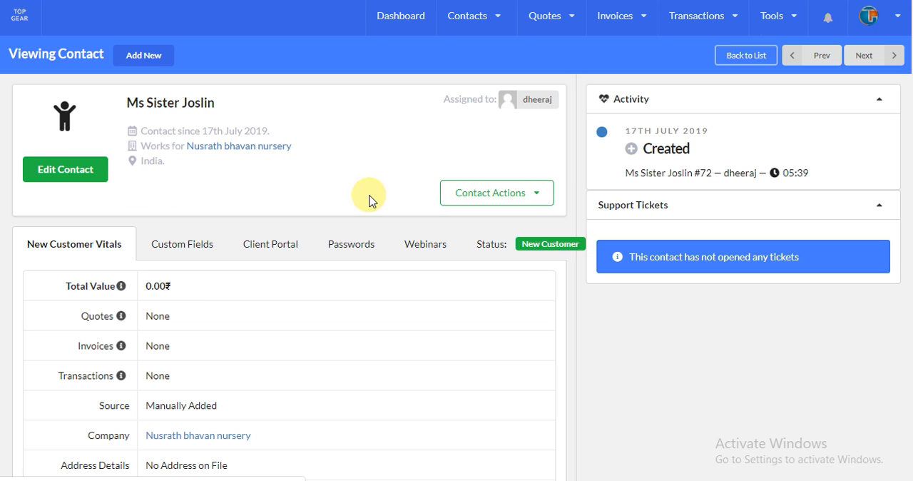
{"action": "scroll", "coordinate": [457, 236], "scroll_direction": "down", "scroll_amount": 1}
{"action": "scroll", "coordinate": [457, 236], "scroll_direction": "up", "scroll_amount": 1}
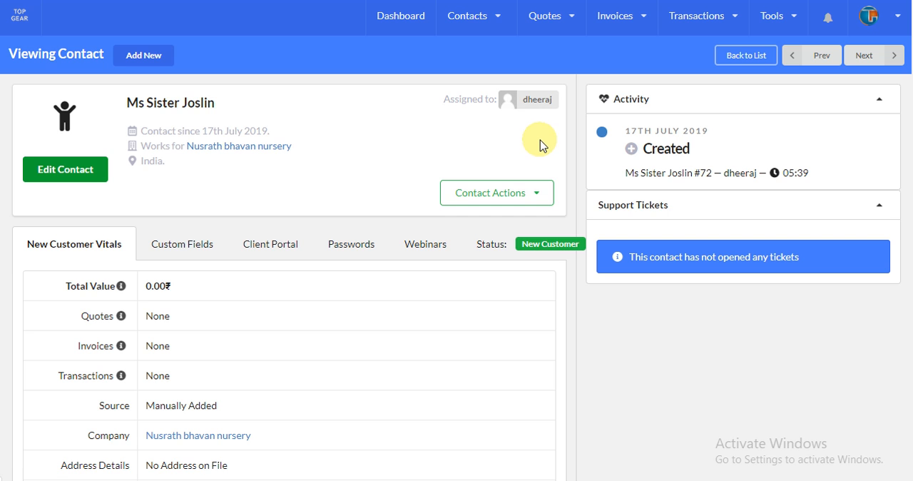
{"action": "scroll", "coordinate": [621, 228], "scroll_direction": "down", "scroll_amount": 2}
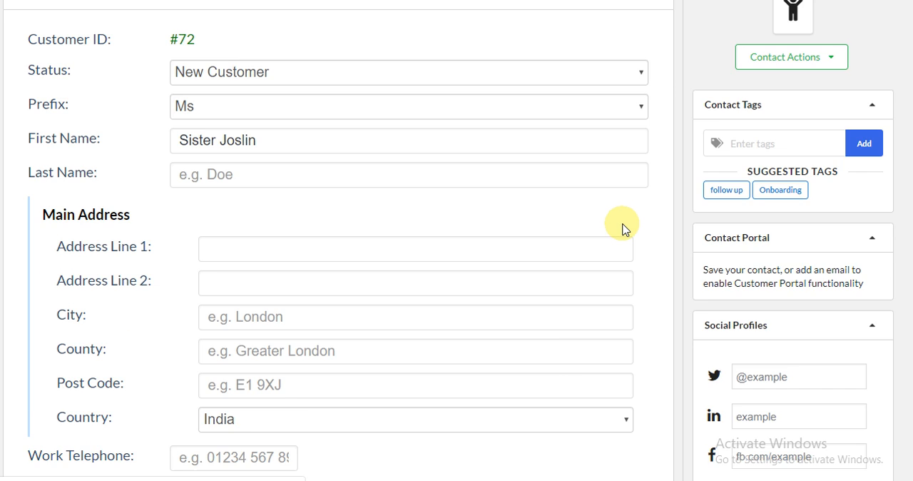
{"action": "scroll", "coordinate": [621, 225], "scroll_direction": "down", "scroll_amount": 2}
{"action": "scroll", "coordinate": [571, 252], "scroll_direction": "up", "scroll_amount": 4}
- Add a contact tag named "eg tag" to the contact tags
{"action": "left_click", "coordinate": [476, 23]}
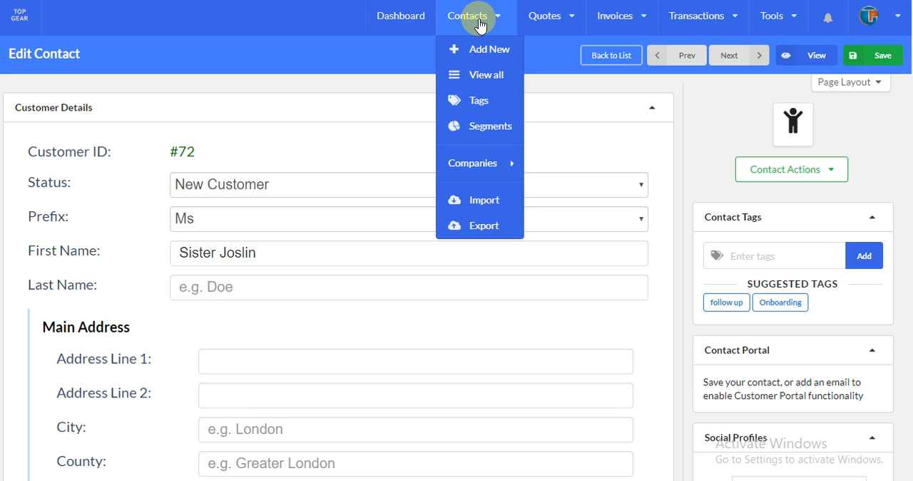
{"action": "left_click", "coordinate": [475, 102]}
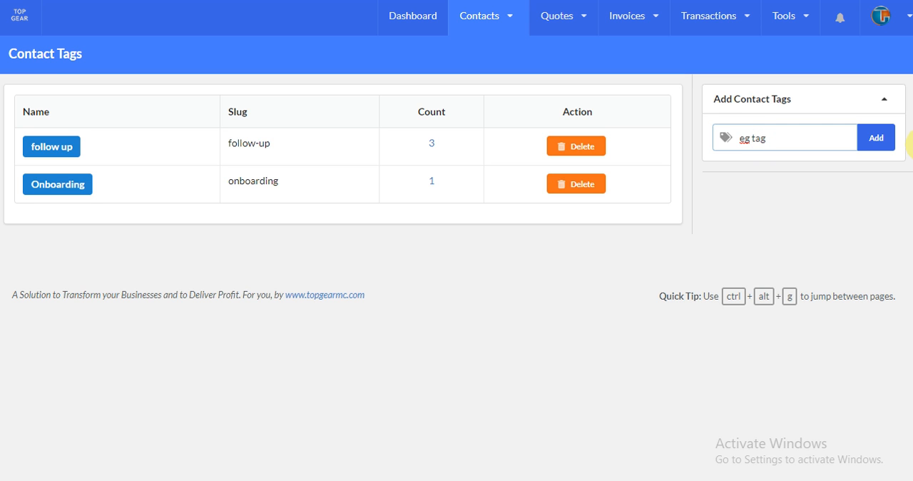
{"action": "left_click", "coordinate": [883, 145]}
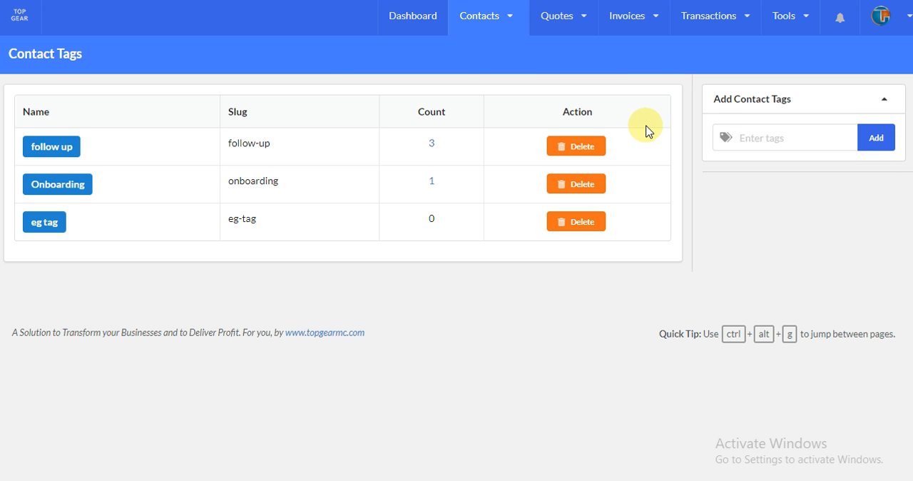
- Start a new contact, assign it the suggested "eg tag" and remove that tag again
{"action": "left_click", "coordinate": [489, 20]}
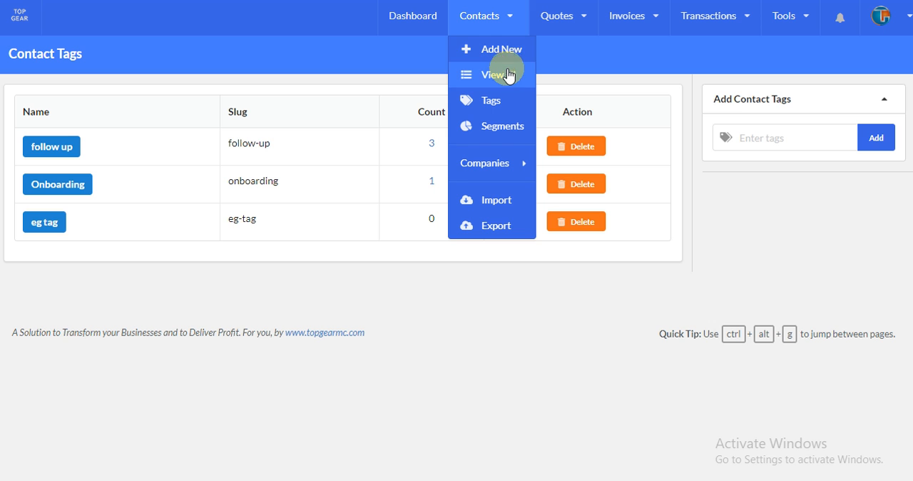
{"action": "left_click", "coordinate": [507, 54]}
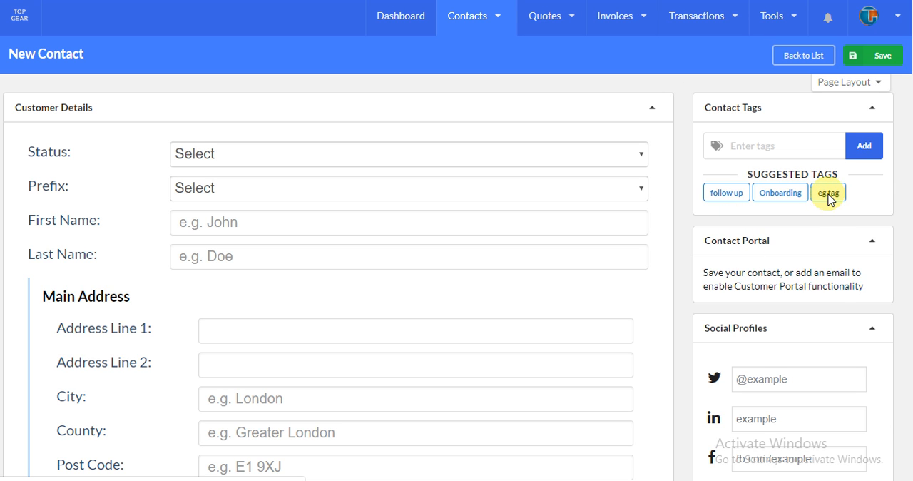
{"action": "left_click", "coordinate": [828, 193]}
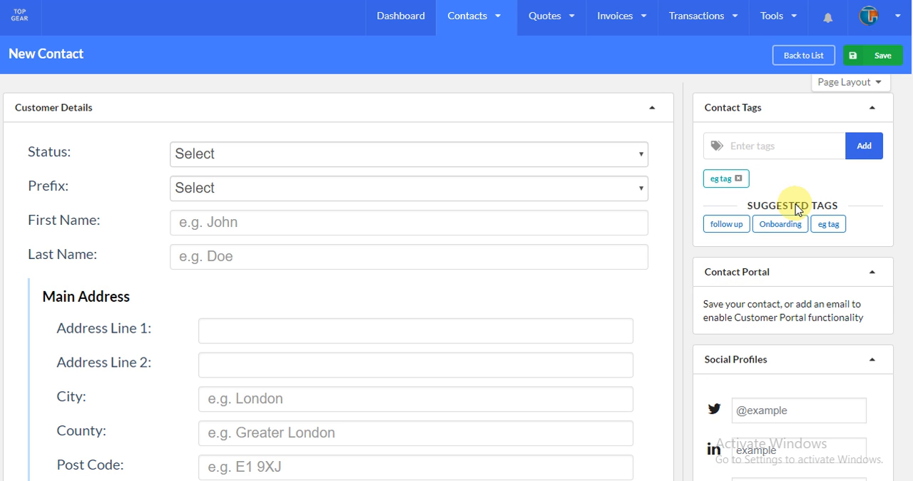
{"action": "left_click", "coordinate": [739, 179]}
- Discard the unsaved new contact, open the list of all contacts and filter it by the "follow up" tag
{"action": "left_click", "coordinate": [473, 15]}
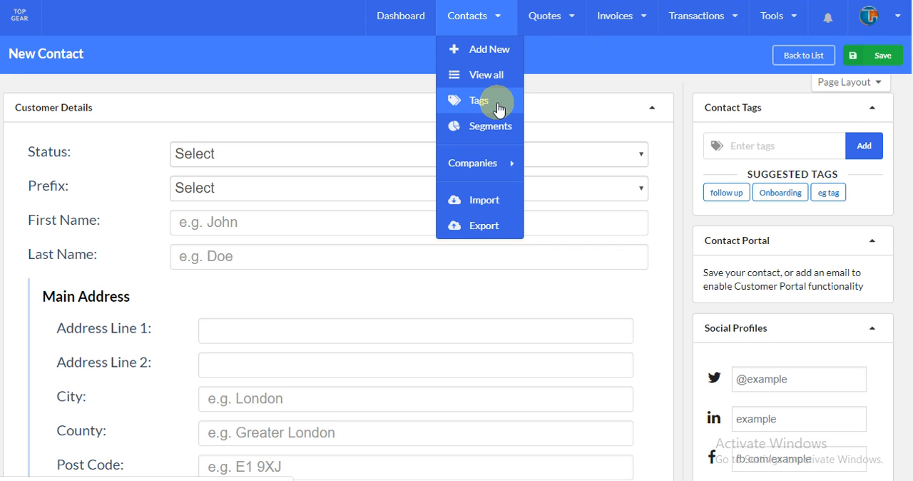
{"action": "left_click", "coordinate": [497, 77]}
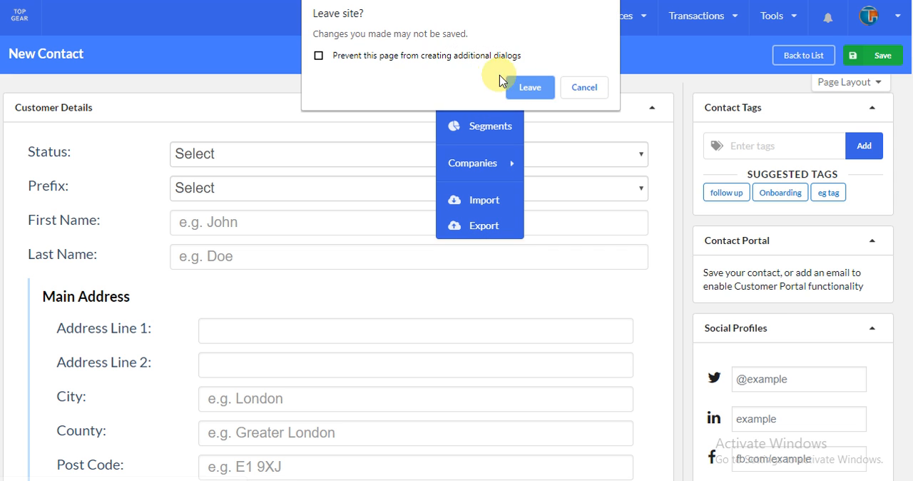
{"action": "left_click", "coordinate": [536, 88]}
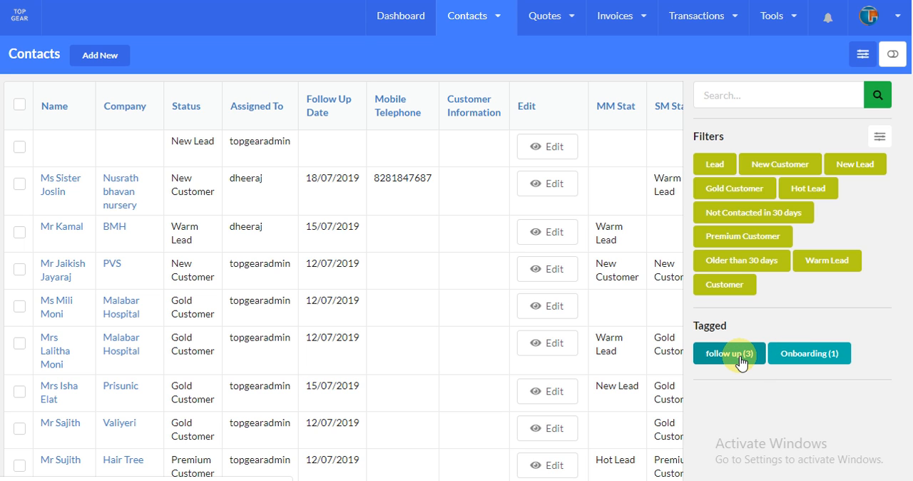
{"action": "left_click", "coordinate": [741, 362]}
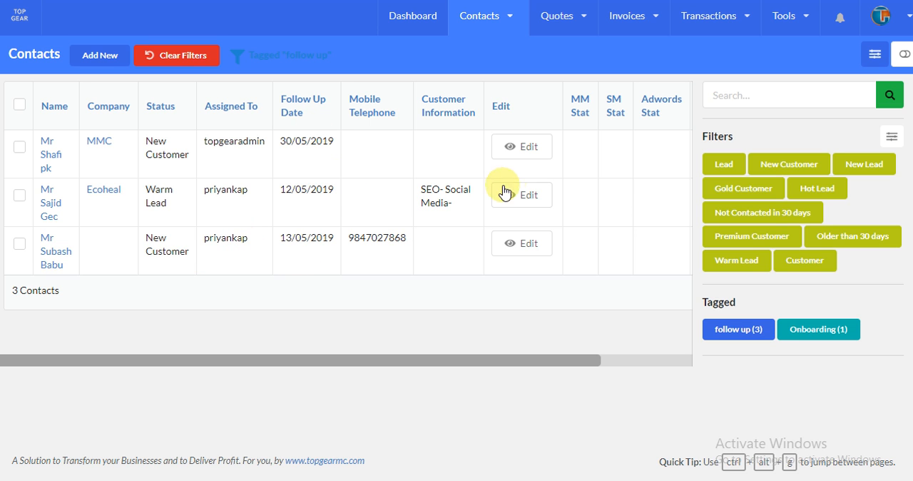
- Open the contact segments list, hide its search sidebar and start a new segment
{"action": "left_click", "coordinate": [498, 28]}
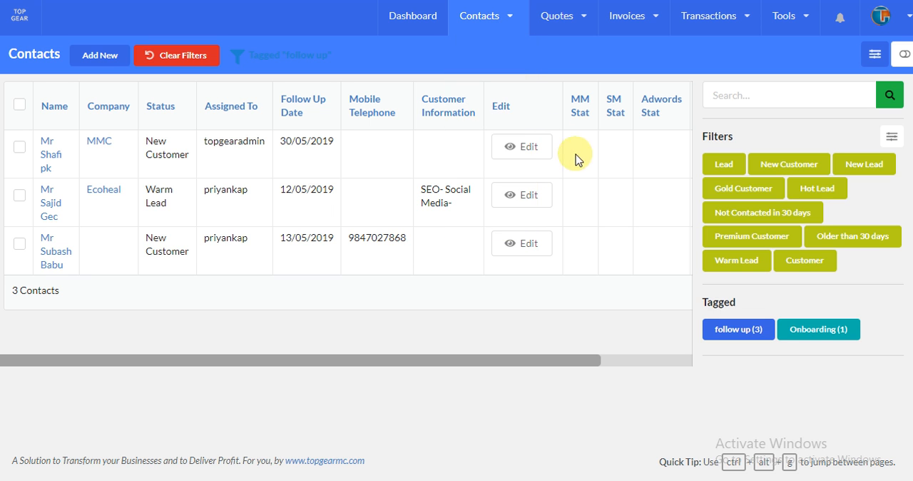
{"action": "mouse_move", "coordinate": [483, 25]}
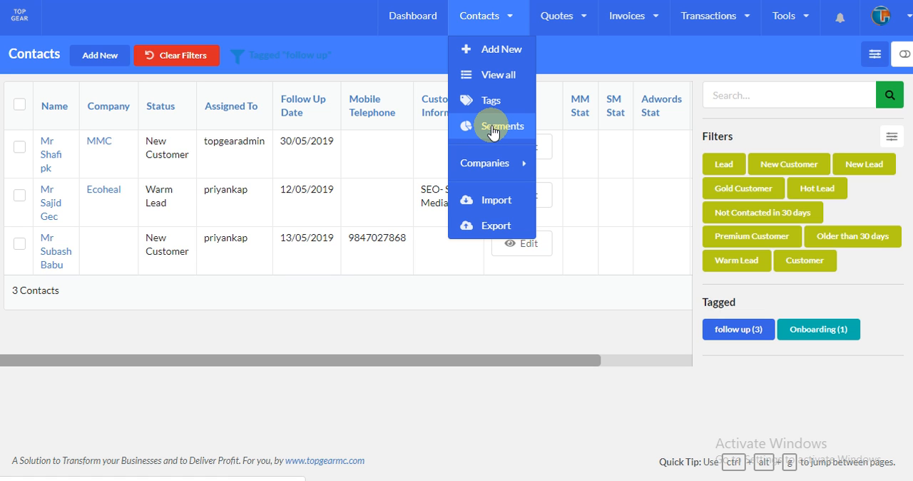
{"action": "left_click", "coordinate": [497, 126]}
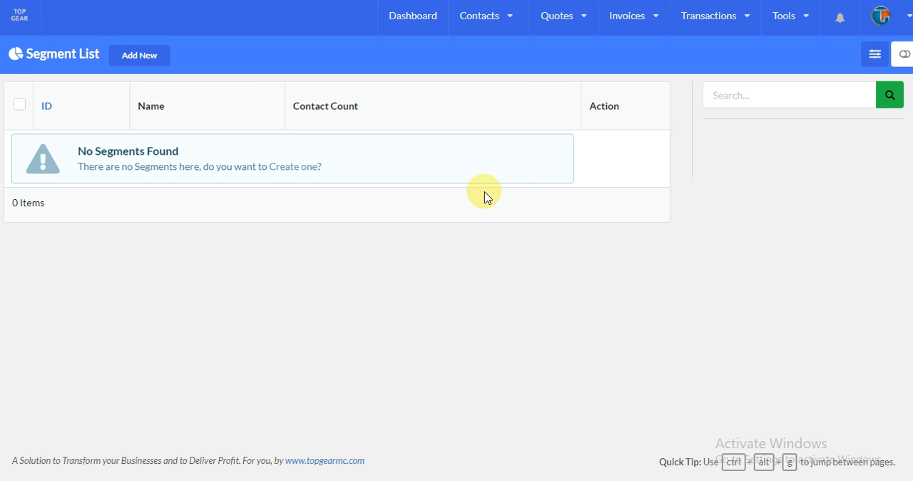
{"action": "left_click", "coordinate": [902, 56]}
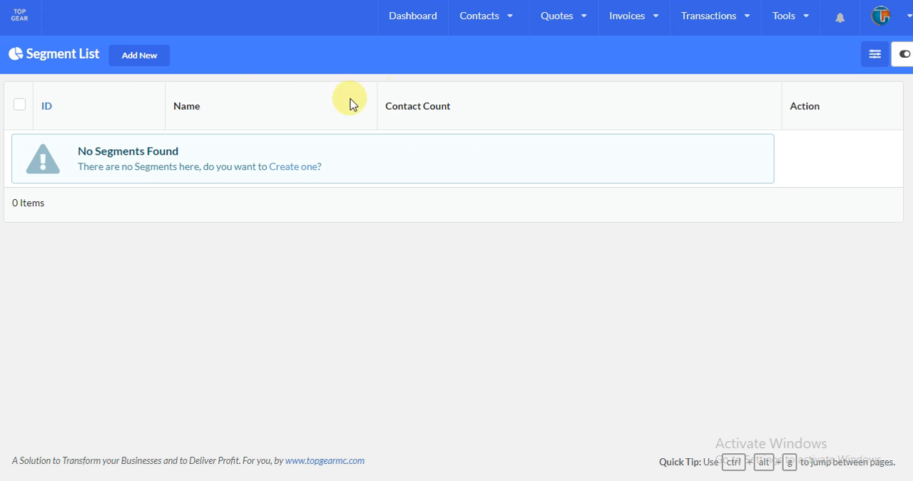
{"action": "left_click", "coordinate": [146, 58]}
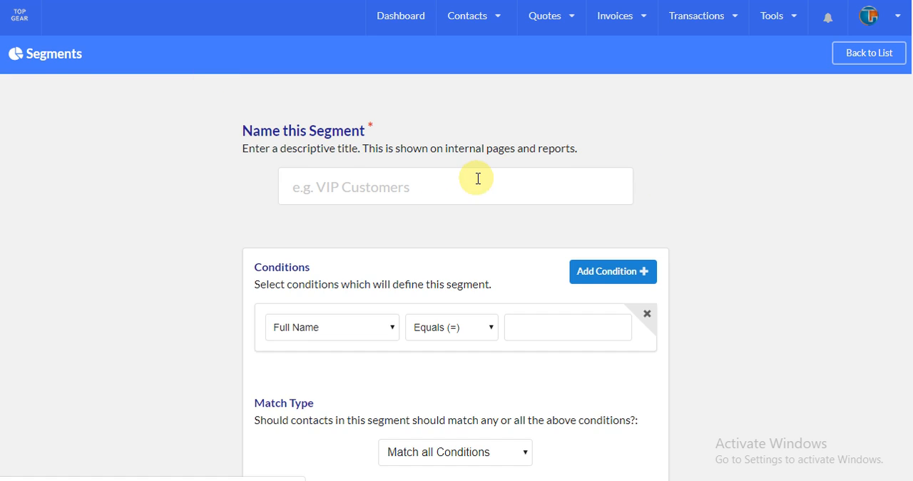
- Examine the fields available for the new segment's condition, from the general criteria to the contact fields
{"action": "scroll", "coordinate": [428, 142], "scroll_direction": "down", "scroll_amount": 2}
{"action": "left_click", "coordinate": [347, 199]}
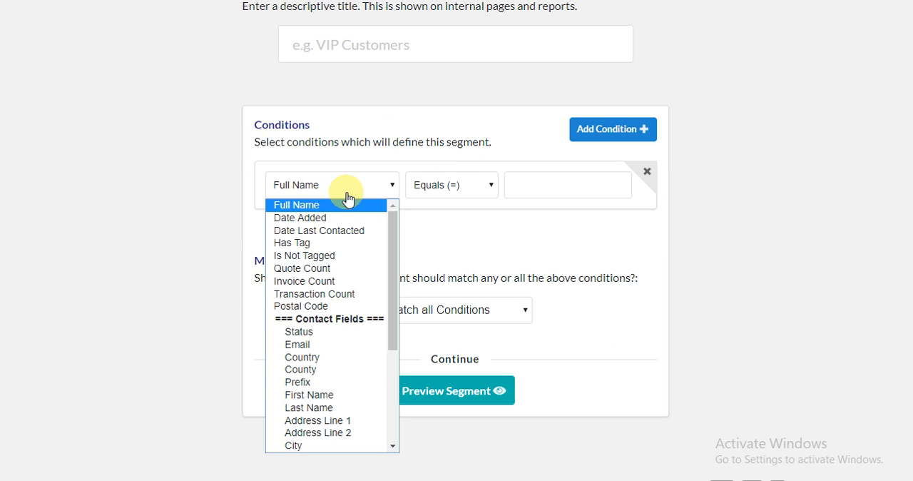
{"action": "scroll", "coordinate": [355, 265], "scroll_direction": "down", "scroll_amount": 4}
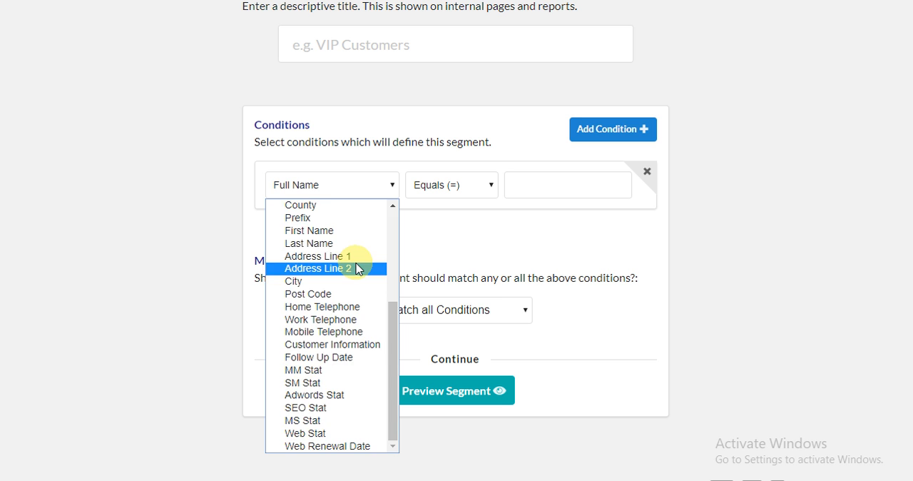
{"action": "scroll", "coordinate": [357, 266], "scroll_direction": "up", "scroll_amount": 4}
{"action": "scroll", "coordinate": [330, 265], "scroll_direction": "down", "scroll_amount": 2}
{"action": "scroll", "coordinate": [330, 265], "scroll_direction": "down", "scroll_amount": 3}
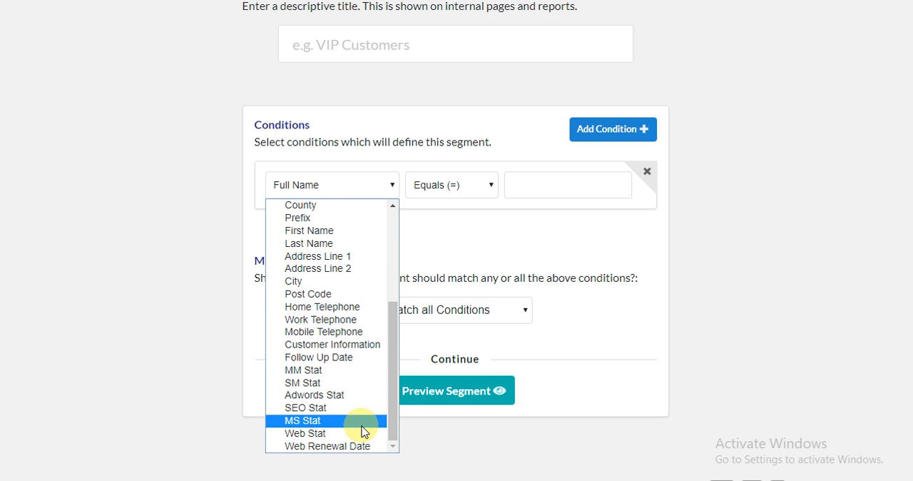
{"action": "scroll", "coordinate": [347, 319], "scroll_direction": "up", "scroll_amount": 5}
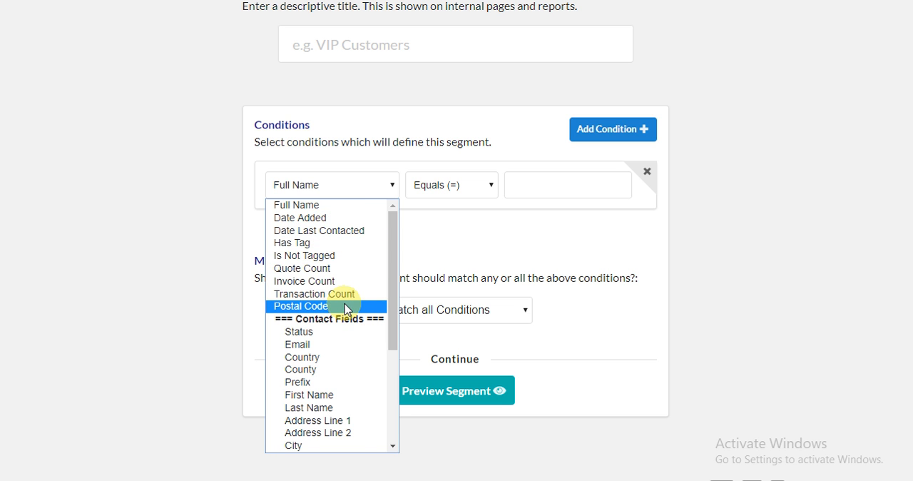
{"action": "scroll", "coordinate": [347, 308], "scroll_direction": "down", "scroll_amount": 4}
{"action": "scroll", "coordinate": [348, 306], "scroll_direction": "up", "scroll_amount": 4}
{"action": "scroll", "coordinate": [347, 304], "scroll_direction": "down", "scroll_amount": 3}
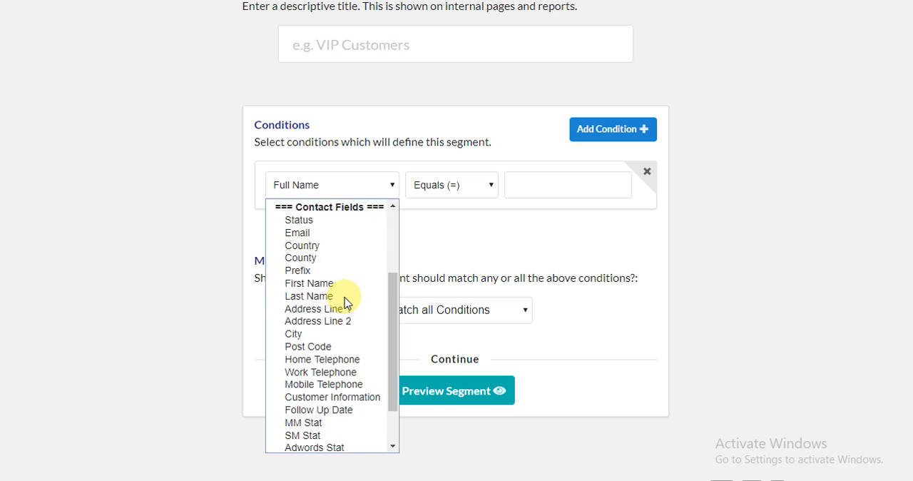
{"action": "scroll", "coordinate": [344, 298], "scroll_direction": "down", "scroll_amount": 1}
{"action": "scroll", "coordinate": [346, 302], "scroll_direction": "up", "scroll_amount": 4}
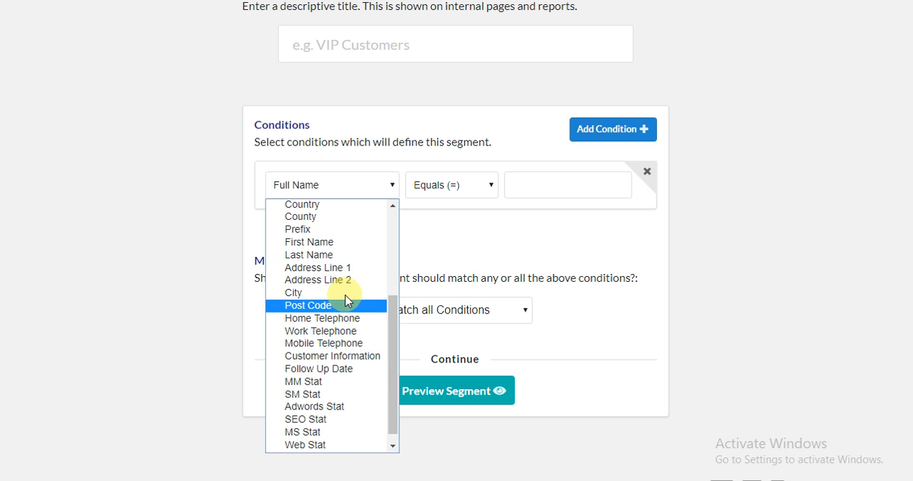
{"action": "left_click", "coordinate": [683, 246]}
- Examine the comparison operators available for the segment's Full Name condition
{"action": "left_click", "coordinate": [480, 189]}
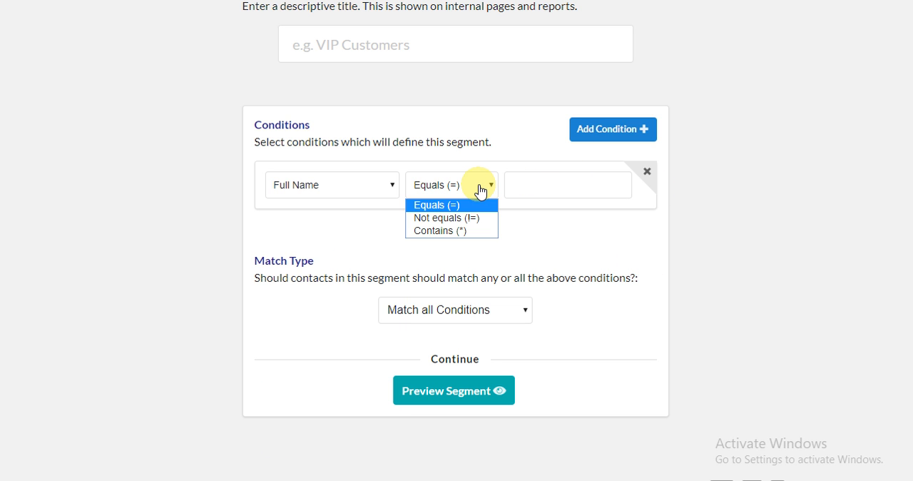
{"action": "left_click", "coordinate": [354, 191]}
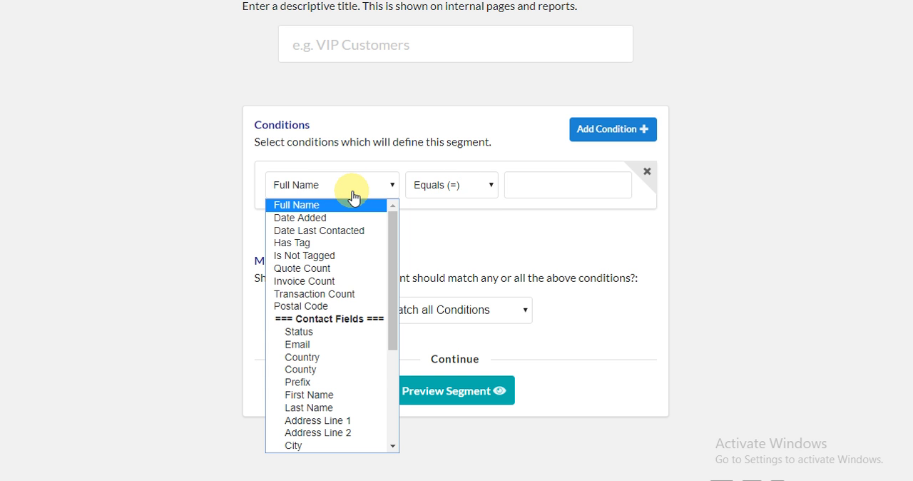
{"action": "left_click", "coordinate": [446, 187]}
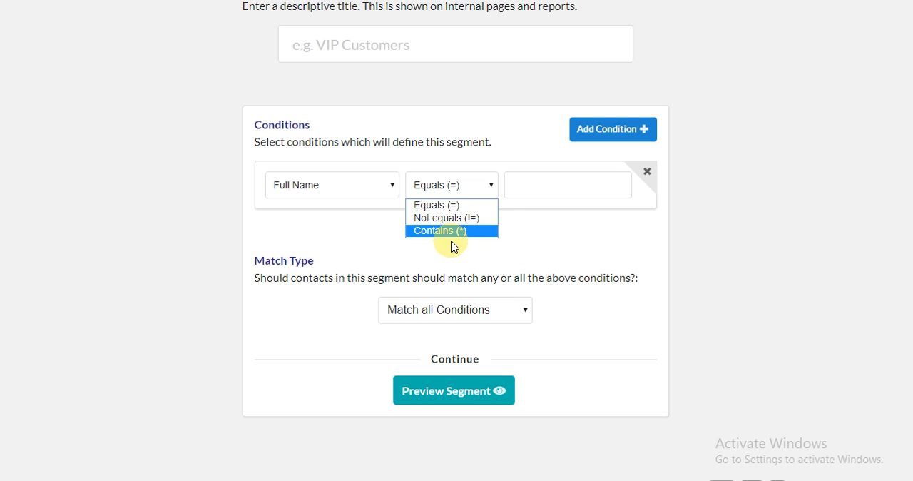
{"action": "left_click", "coordinate": [526, 245]}
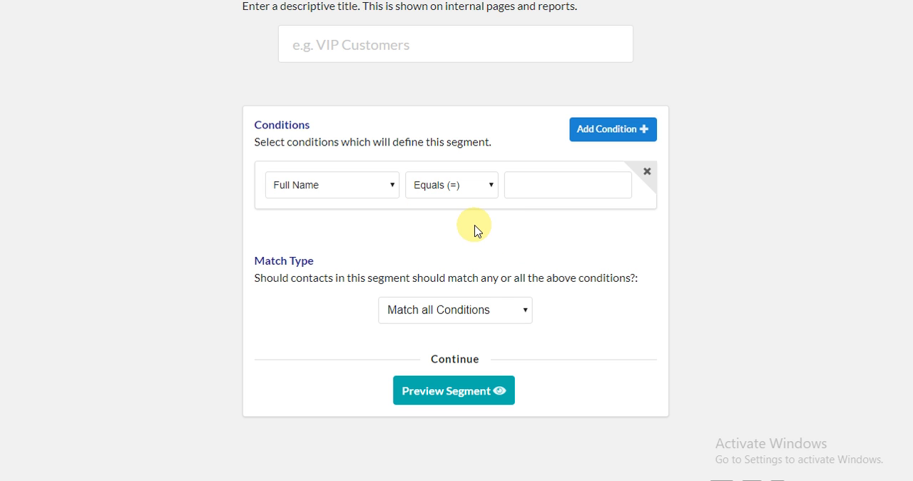
- Add a second condition to the segment and remove it again
{"action": "left_click", "coordinate": [619, 134]}
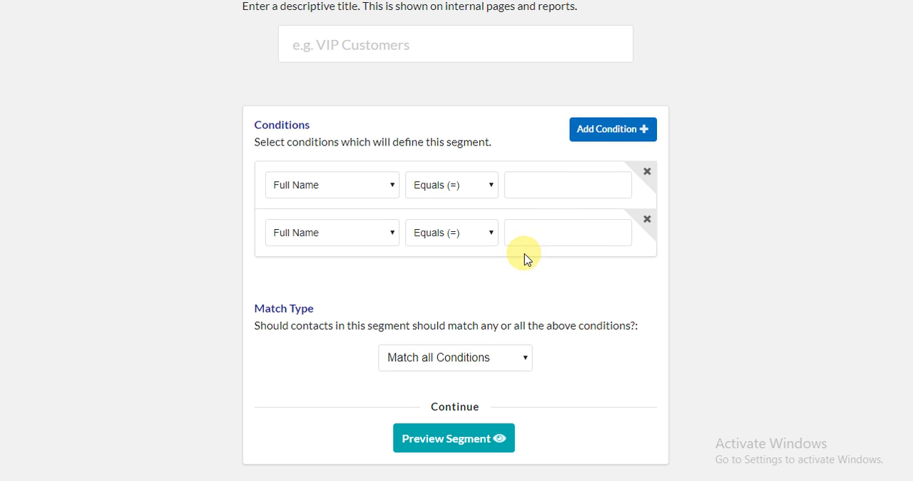
{"action": "left_click", "coordinate": [649, 222]}
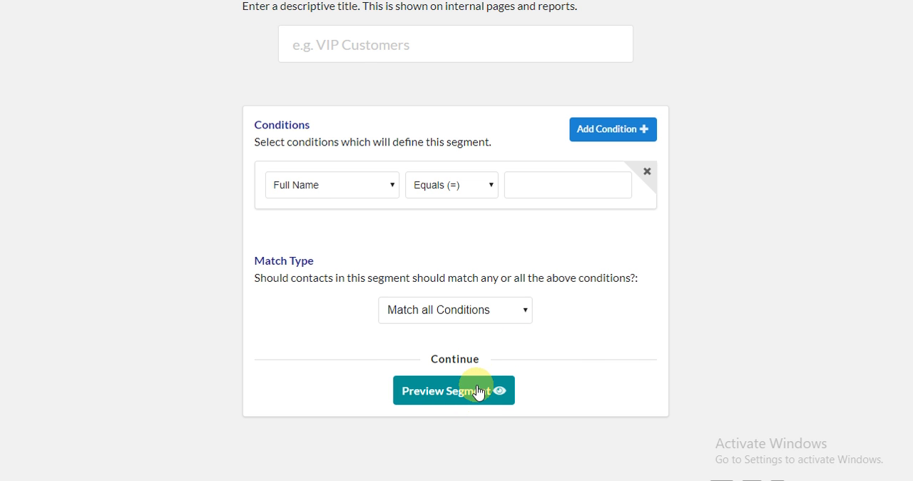
- Leave the unsaved segment and start a new company record
{"action": "scroll", "coordinate": [478, 391], "scroll_direction": "up", "scroll_amount": 2}
{"action": "left_click", "coordinate": [476, 16]}
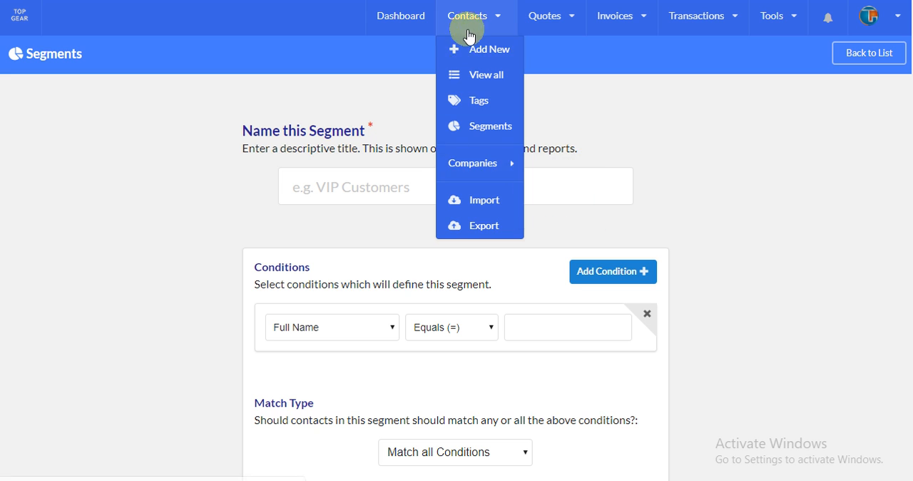
{"action": "left_click", "coordinate": [478, 22]}
{"action": "left_click", "coordinate": [489, 16]}
{"action": "mouse_move", "coordinate": [495, 166]}
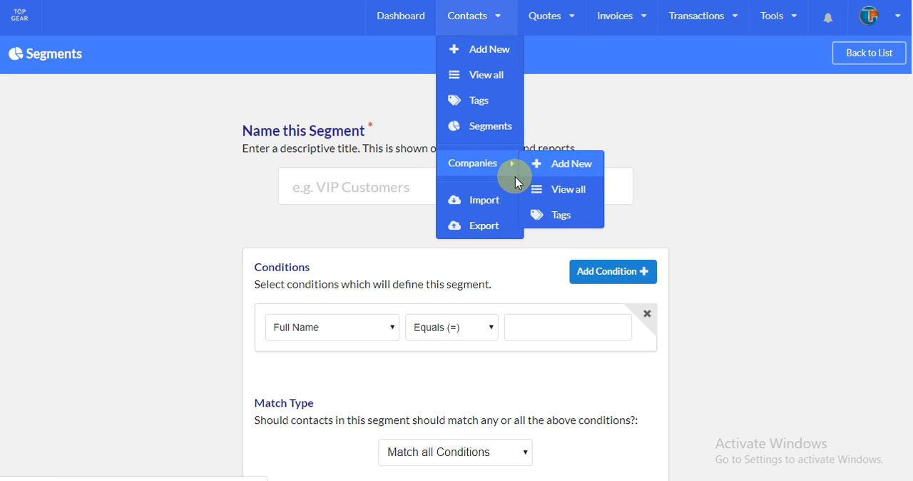
{"action": "left_click", "coordinate": [553, 170]}
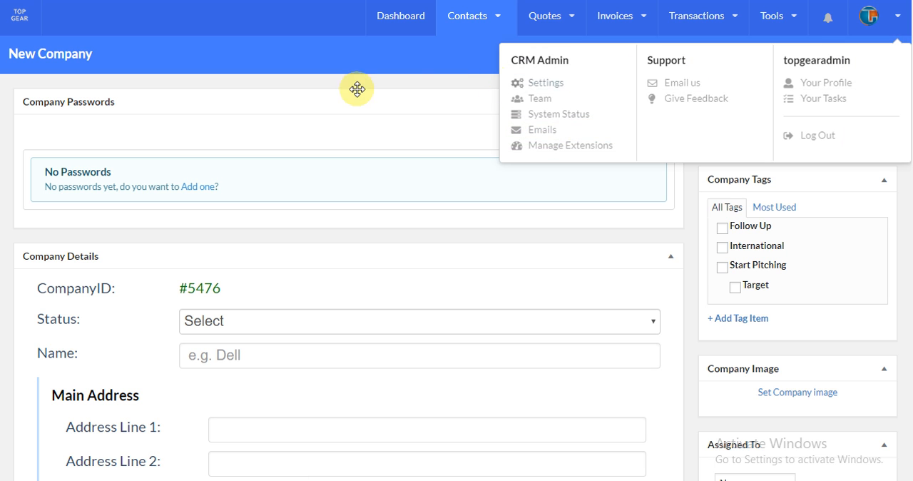
- Examine the new company form's password, detail, address, service status and activity log sections
{"action": "scroll", "coordinate": [418, 86], "scroll_direction": "down", "scroll_amount": 4}
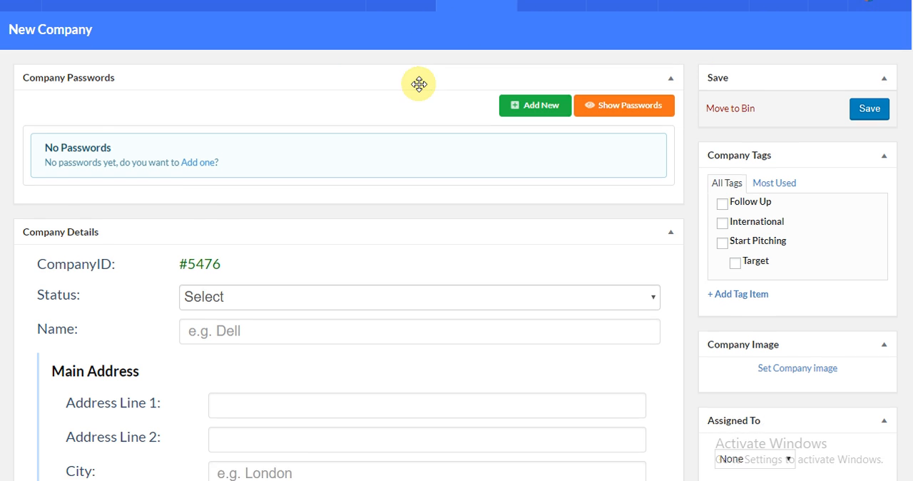
{"action": "scroll", "coordinate": [419, 89], "scroll_direction": "up", "scroll_amount": 4}
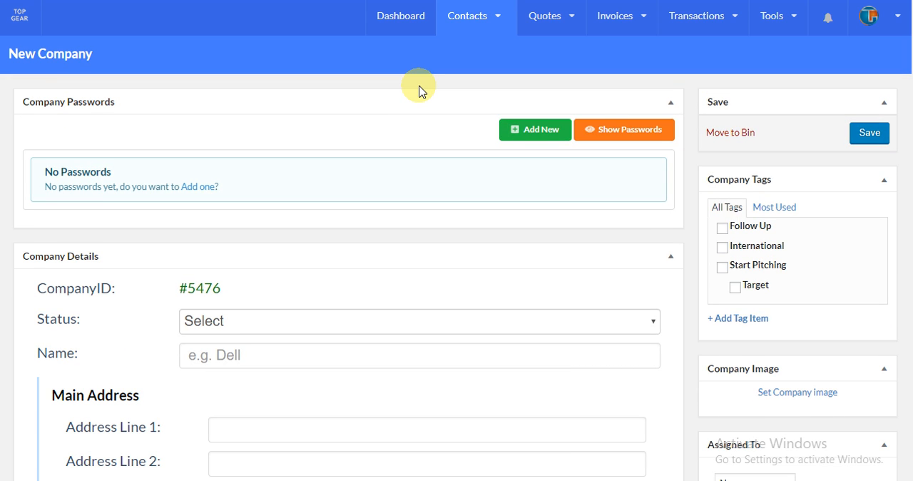
{"action": "scroll", "coordinate": [419, 90], "scroll_direction": "down", "scroll_amount": 2}
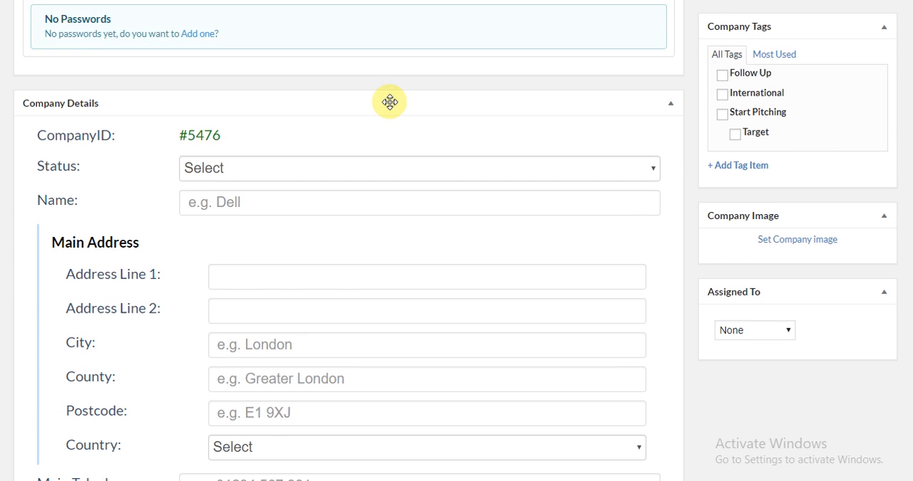
{"action": "scroll", "coordinate": [389, 101], "scroll_direction": "down", "scroll_amount": 8}
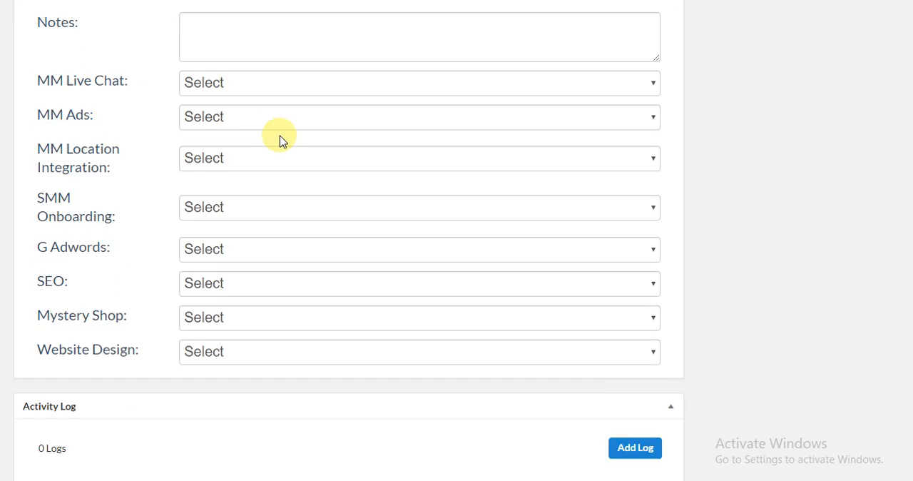
{"action": "scroll", "coordinate": [187, 149], "scroll_direction": "down", "scroll_amount": 2}
{"action": "scroll", "coordinate": [155, 140], "scroll_direction": "up", "scroll_amount": 12}
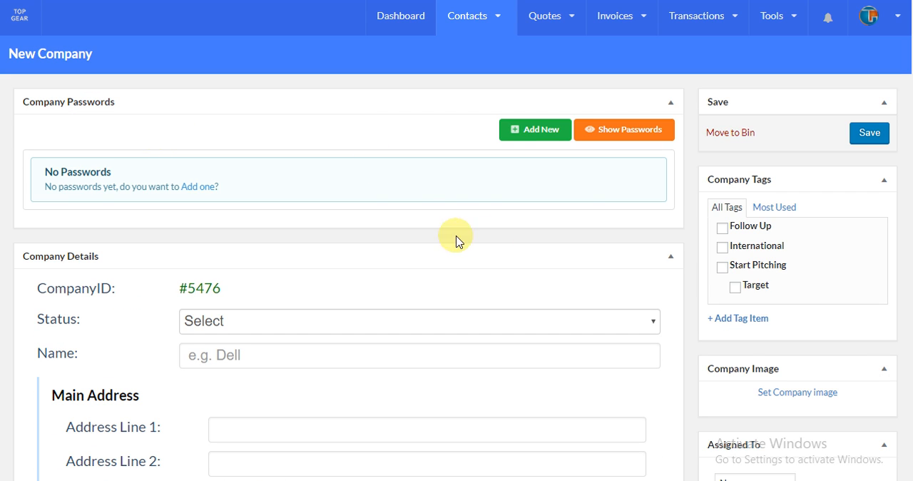
- Add a blank password entry to the new company and delete it again
{"action": "left_click", "coordinate": [536, 137]}
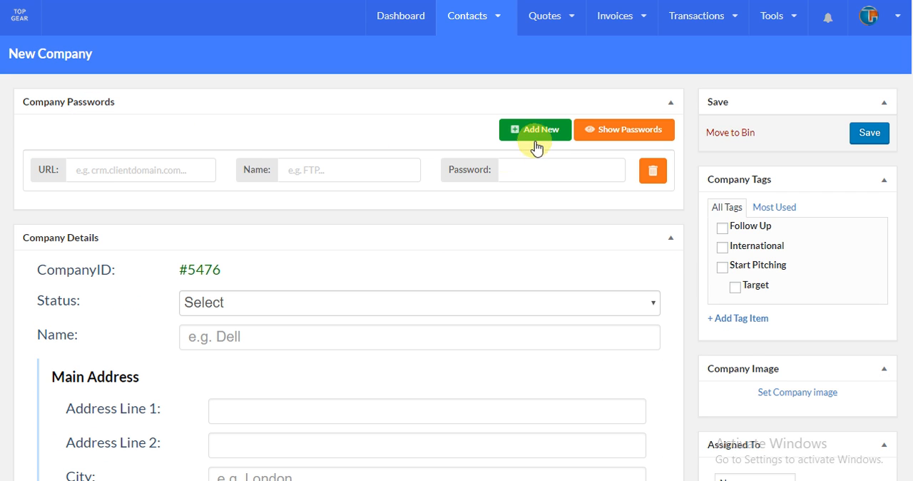
{"action": "left_click", "coordinate": [656, 185]}
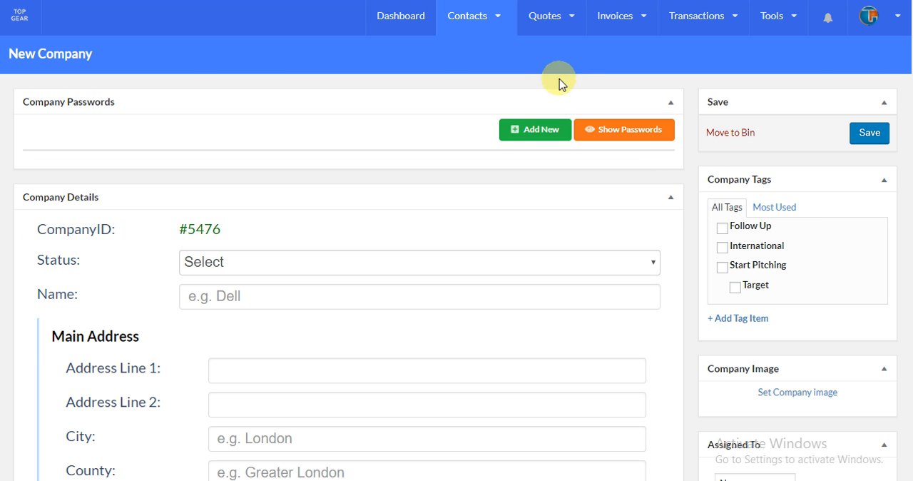
- Open the list of all companies and filter it by the International tag
{"action": "mouse_move", "coordinate": [473, 44]}
{"action": "mouse_move", "coordinate": [505, 164]}
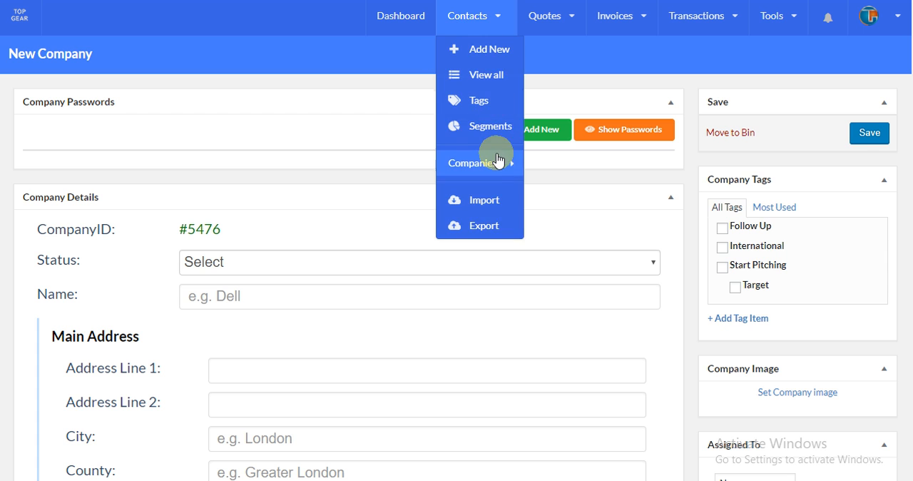
{"action": "mouse_move", "coordinate": [489, 28]}
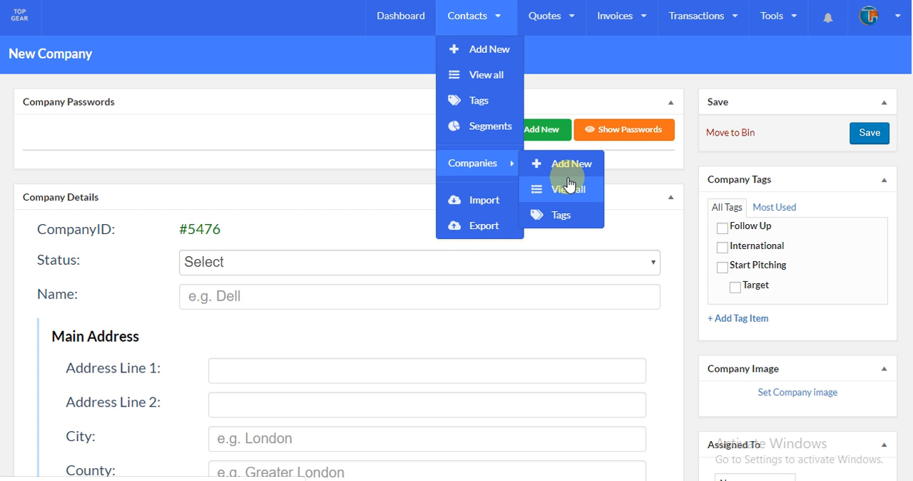
{"action": "left_click", "coordinate": [568, 186]}
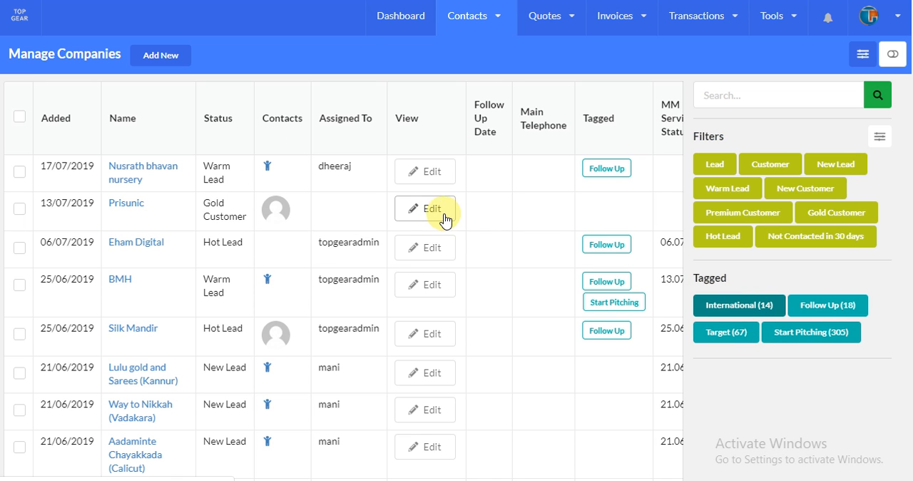
{"action": "left_click", "coordinate": [537, 147]}
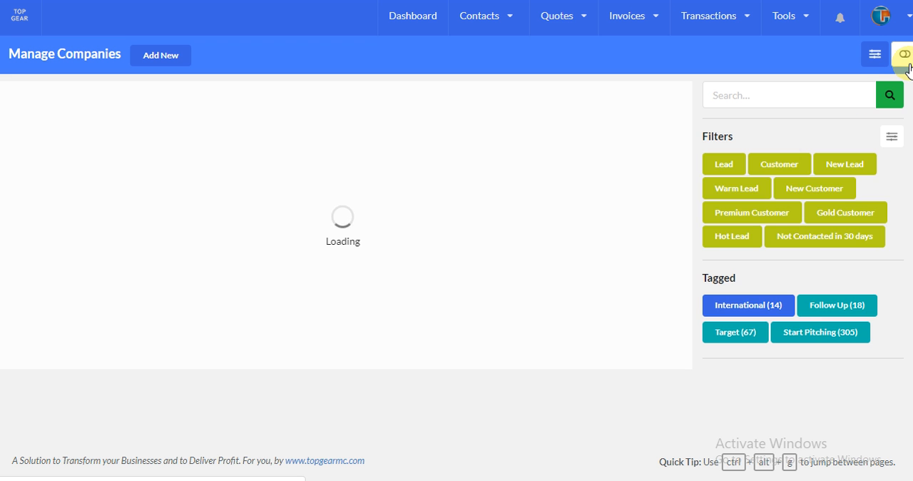
- Hide the company list's search and filter sidebar to view the full table, and show it again
{"action": "left_click", "coordinate": [907, 66]}
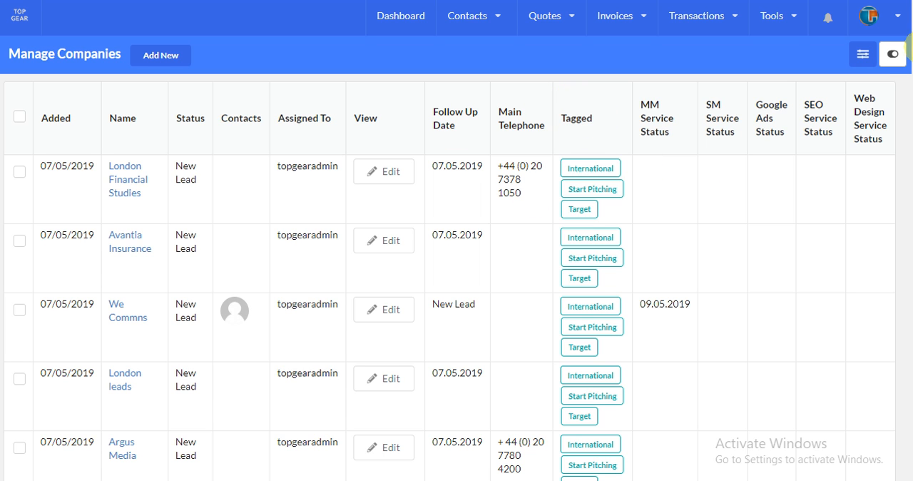
{"action": "left_click", "coordinate": [887, 62]}
{"action": "left_click", "coordinate": [489, 20]}
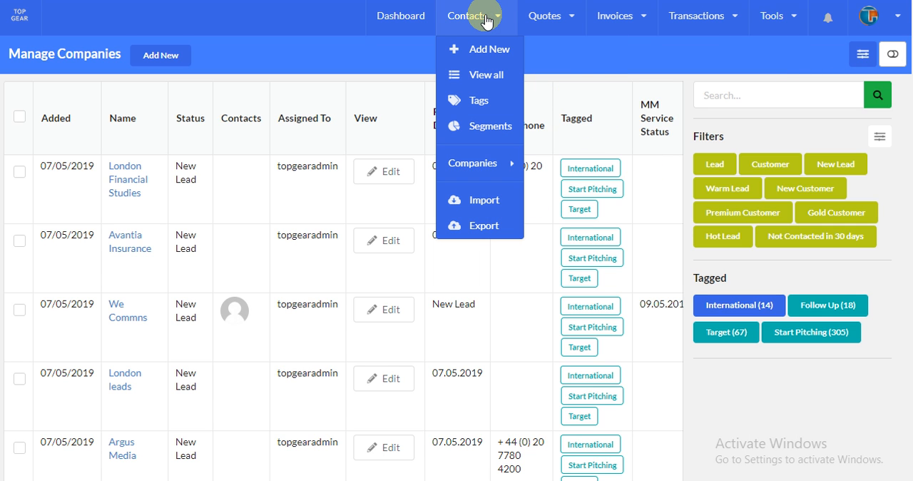
{"action": "mouse_move", "coordinate": [505, 170]}
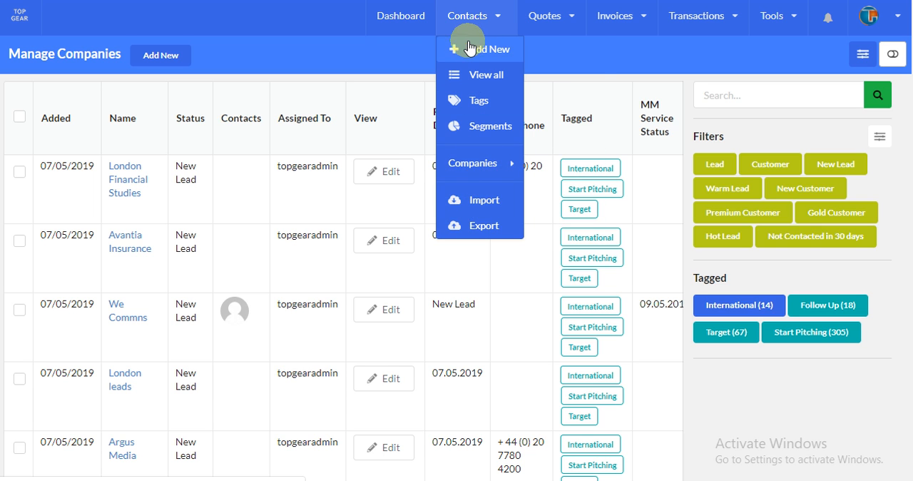
- Start a new quote and check the choice of quote templates for publishing it
{"action": "mouse_move", "coordinate": [569, 16]}
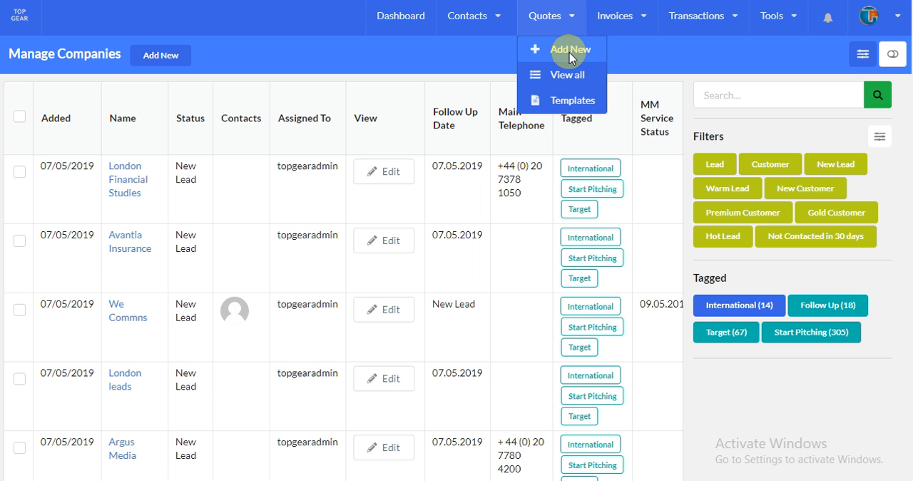
{"action": "left_click", "coordinate": [570, 50]}
{"action": "scroll", "coordinate": [450, 187], "scroll_direction": "down", "scroll_amount": 2}
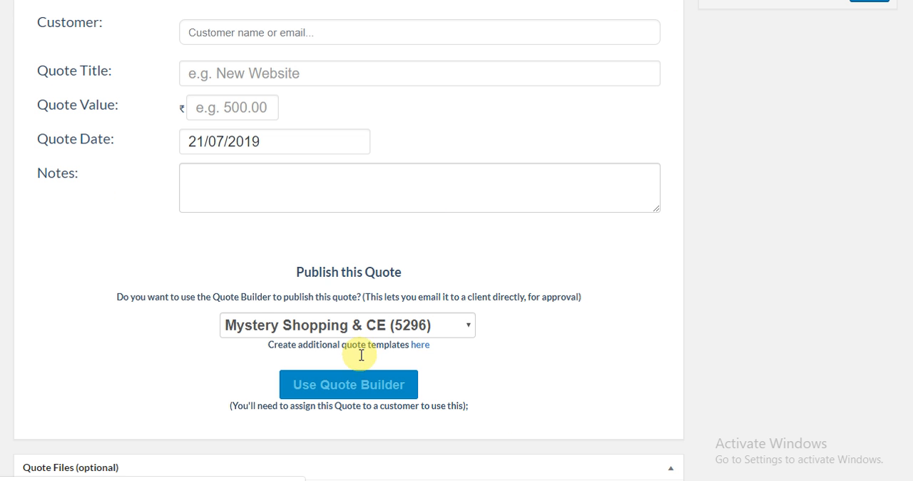
{"action": "left_click", "coordinate": [375, 330]}
{"action": "left_click", "coordinate": [375, 329]}
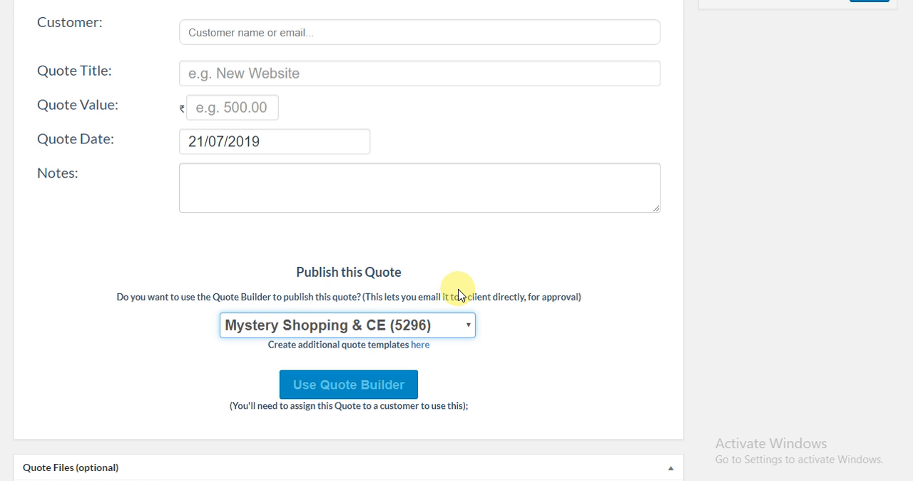
{"action": "scroll", "coordinate": [458, 294], "scroll_direction": "up", "scroll_amount": 2}
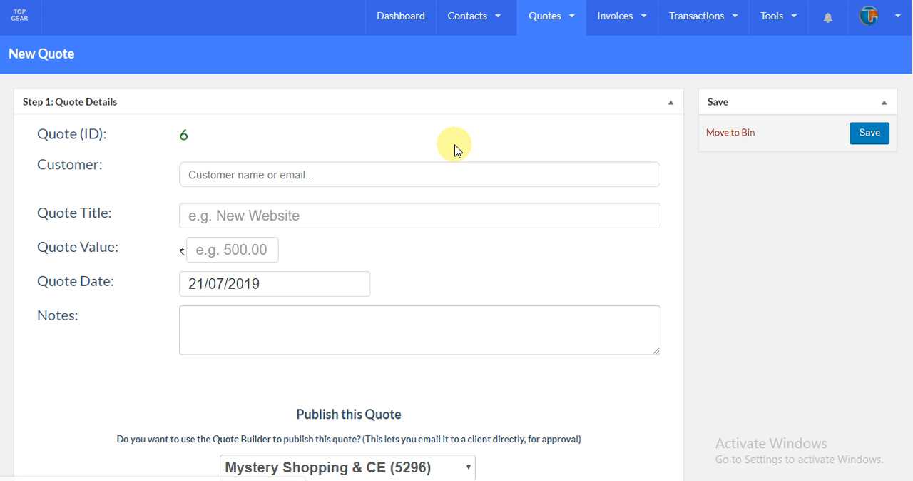
- Look up a customer for the quote by the start of their name and clear the customer field again
{"action": "left_click", "coordinate": [300, 176]}
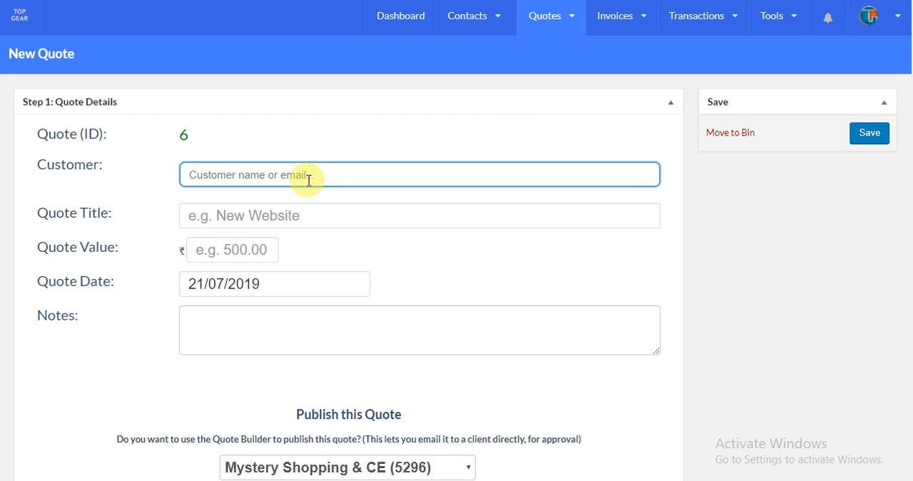
{"action": "type", "text": "m"}
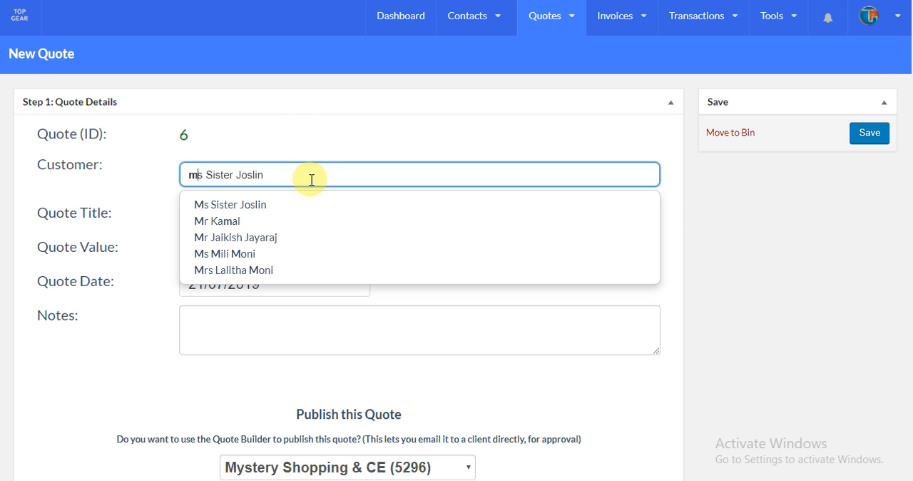
{"action": "type", "text": "ah"}
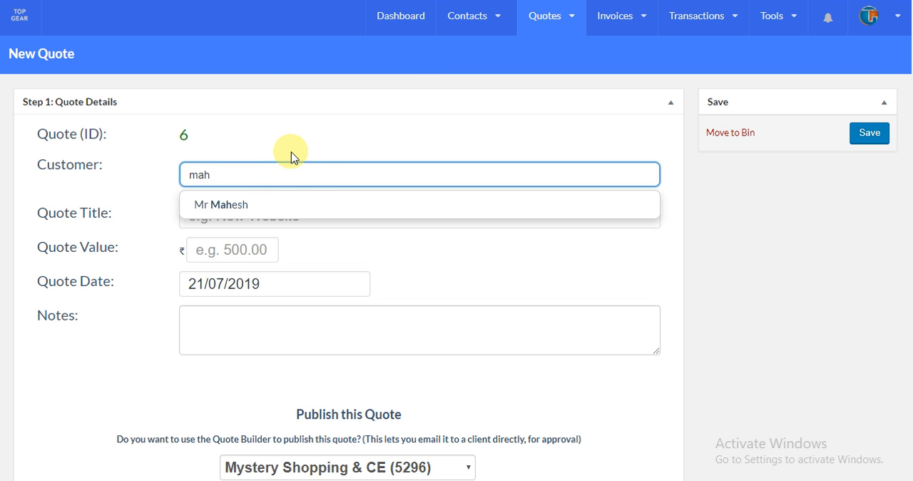
{"action": "key", "text": "BackSpace"}
{"action": "key", "text": "BackSpace"}
{"action": "key", "text": "BackSpace"}
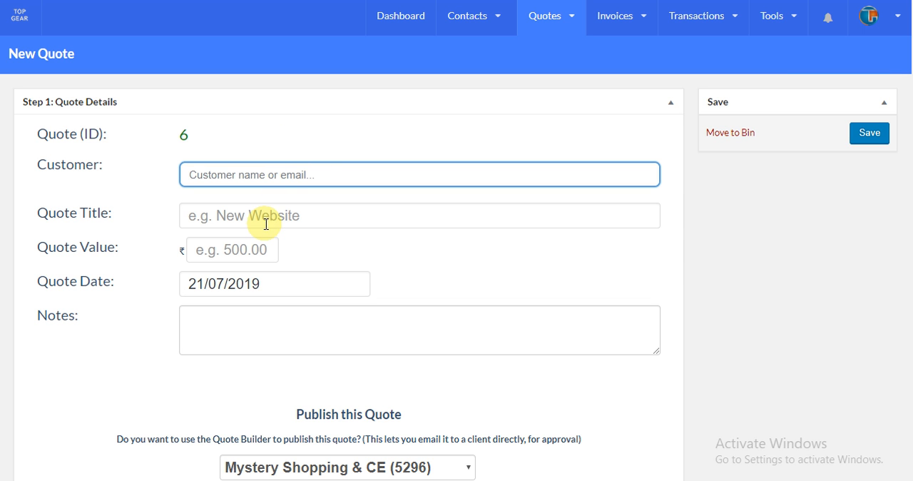
- Examine the new quote form's detail fields, template choice, Quote Builder option and file attachment section
{"action": "scroll", "coordinate": [271, 186], "scroll_direction": "down", "scroll_amount": 2}
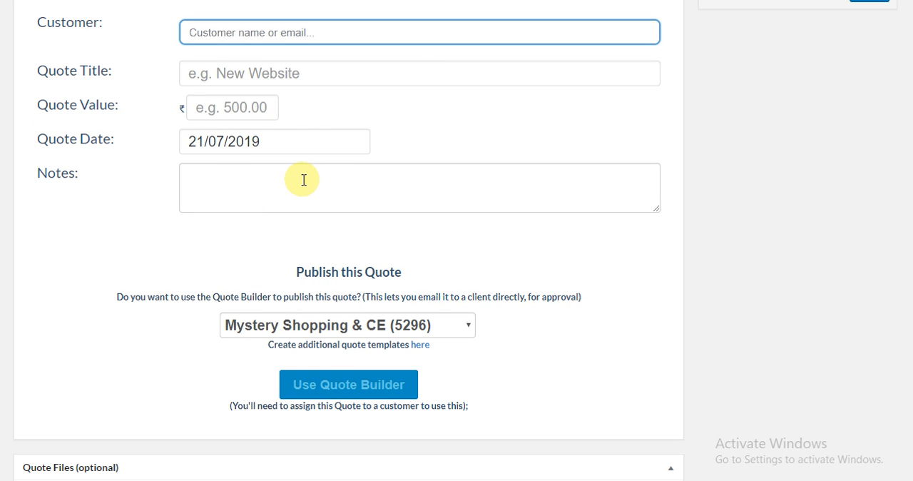
{"action": "scroll", "coordinate": [307, 185], "scroll_direction": "down", "scroll_amount": 2}
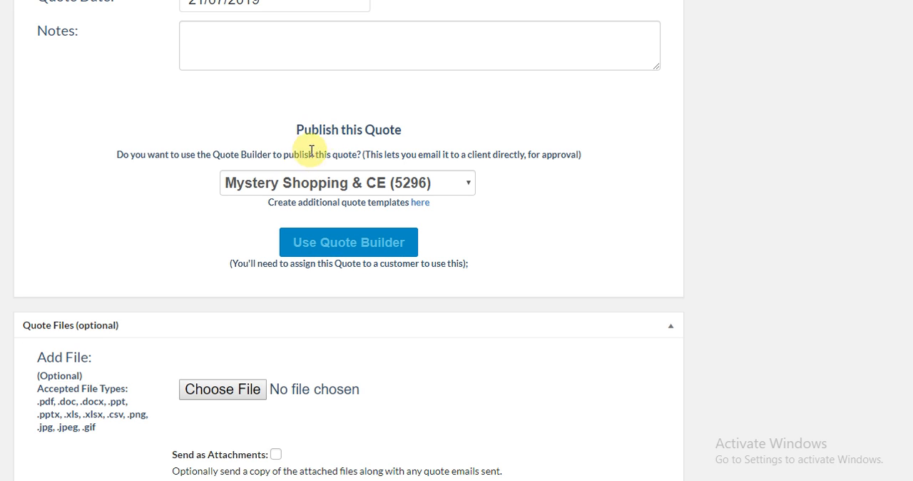
{"action": "left_click", "coordinate": [334, 183]}
{"action": "left_click", "coordinate": [499, 194]}
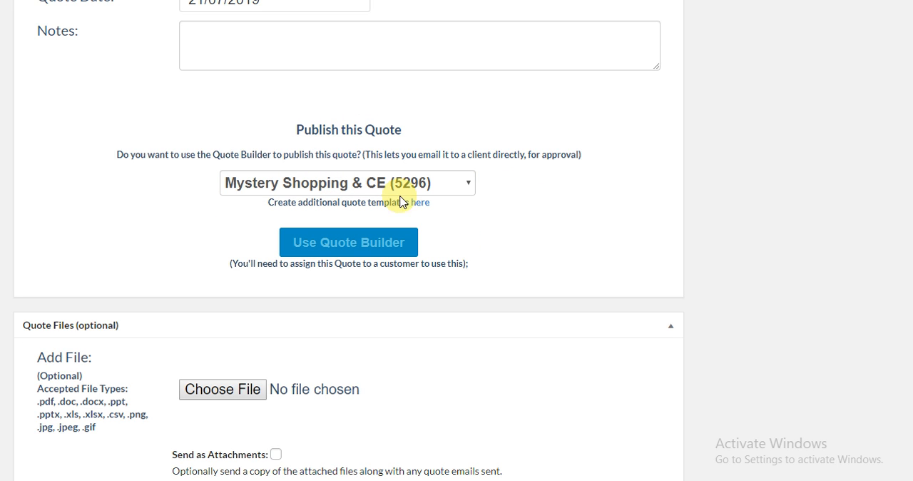
{"action": "scroll", "coordinate": [560, 199], "scroll_direction": "down", "scroll_amount": 2}
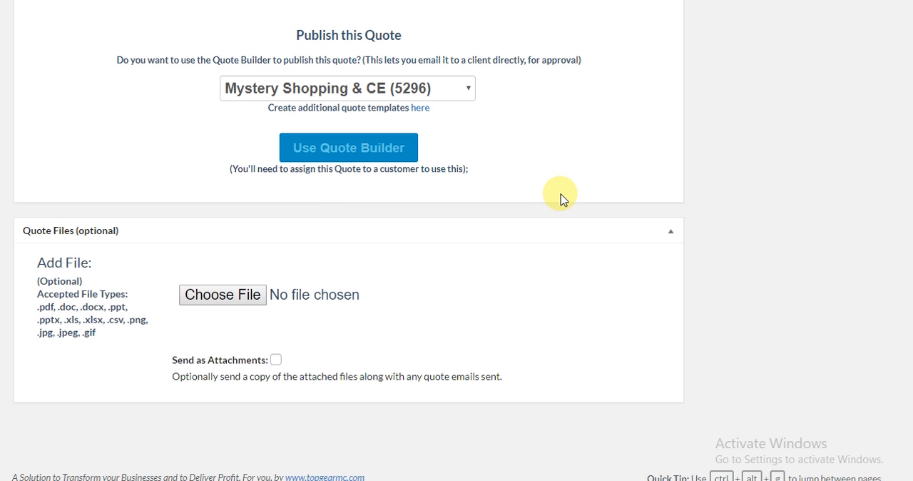
{"action": "scroll", "coordinate": [549, 203], "scroll_direction": "up", "scroll_amount": 5}
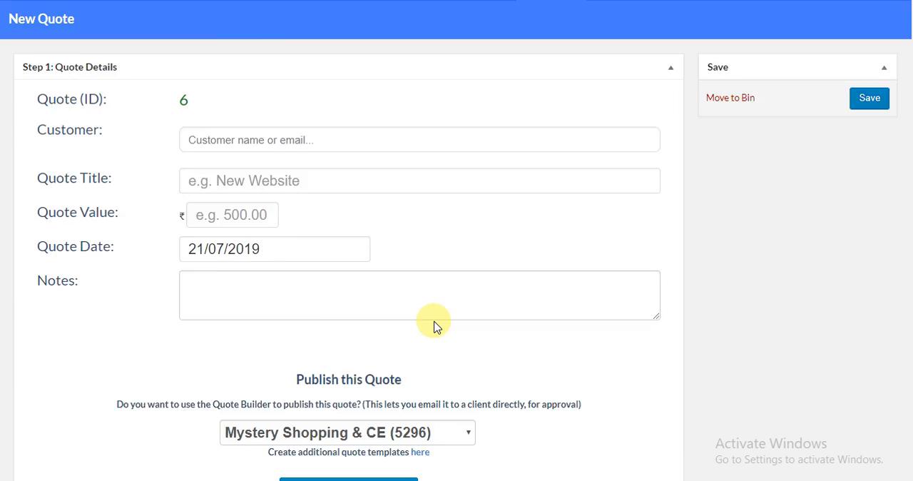
{"action": "scroll", "coordinate": [434, 322], "scroll_direction": "down", "scroll_amount": 4}
{"action": "scroll", "coordinate": [393, 261], "scroll_direction": "up", "scroll_amount": 5}
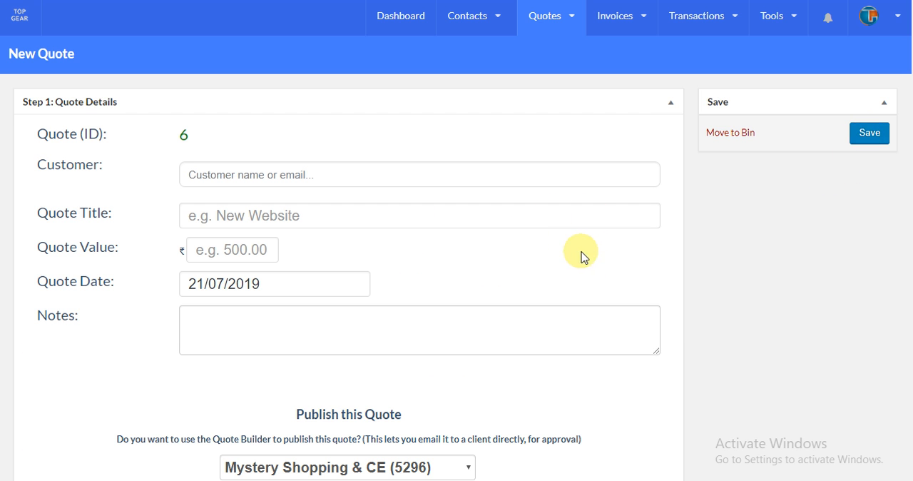
{"action": "scroll", "coordinate": [583, 257], "scroll_direction": "down", "scroll_amount": 5}
{"action": "scroll", "coordinate": [589, 252], "scroll_direction": "up", "scroll_amount": 2}
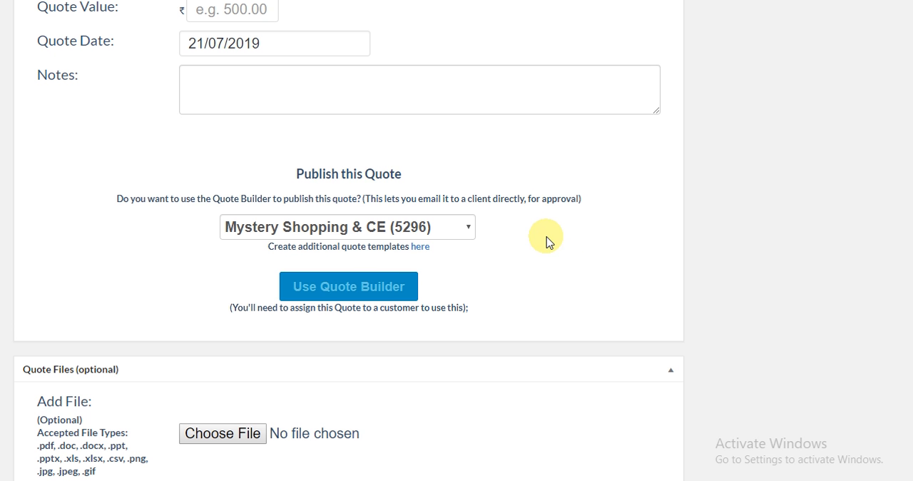
{"action": "scroll", "coordinate": [545, 238], "scroll_direction": "up", "scroll_amount": 3}
- Leave the unsaved quote and start a new invoice
{"action": "left_click", "coordinate": [560, 28]}
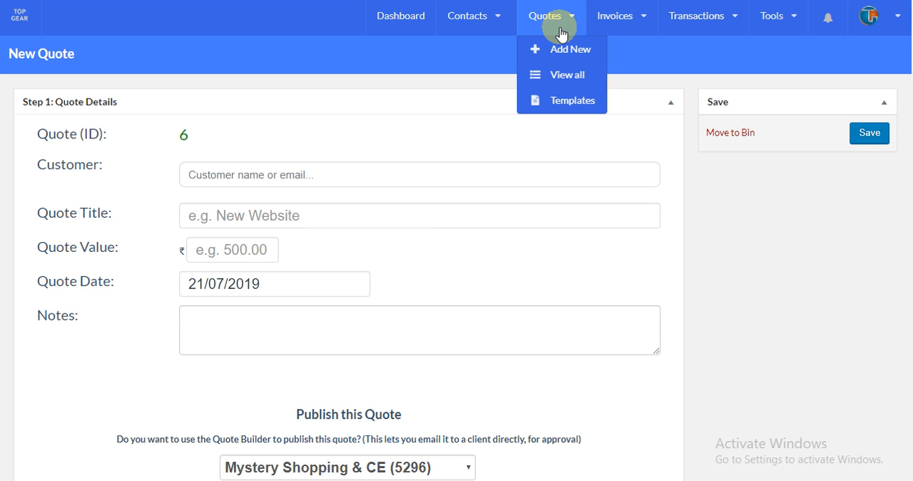
{"action": "left_click", "coordinate": [620, 13]}
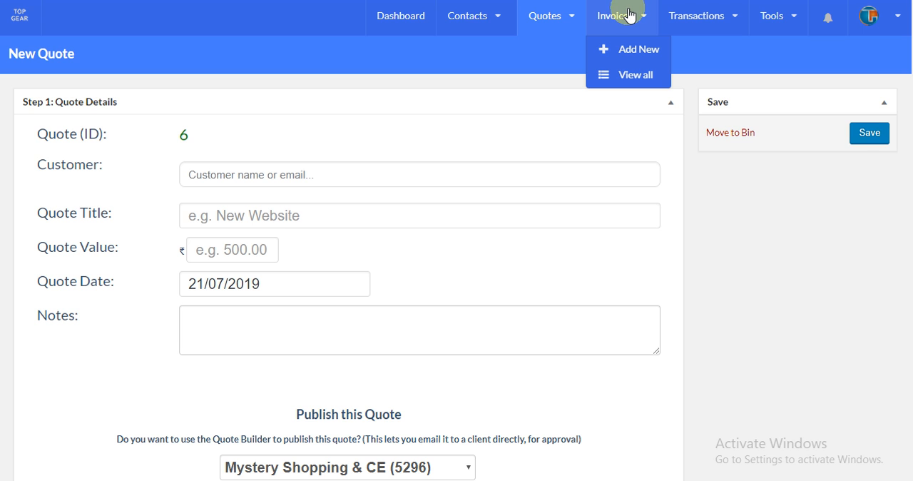
{"action": "left_click", "coordinate": [634, 51]}
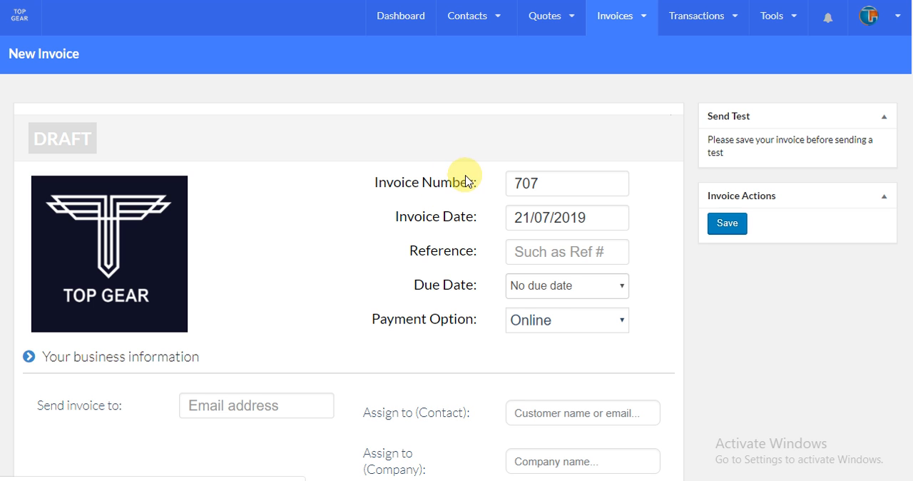
- Examine the new invoice form's logo, invoice details, recipient fields, line items and discount section
{"action": "mouse_move", "coordinate": [136, 259]}
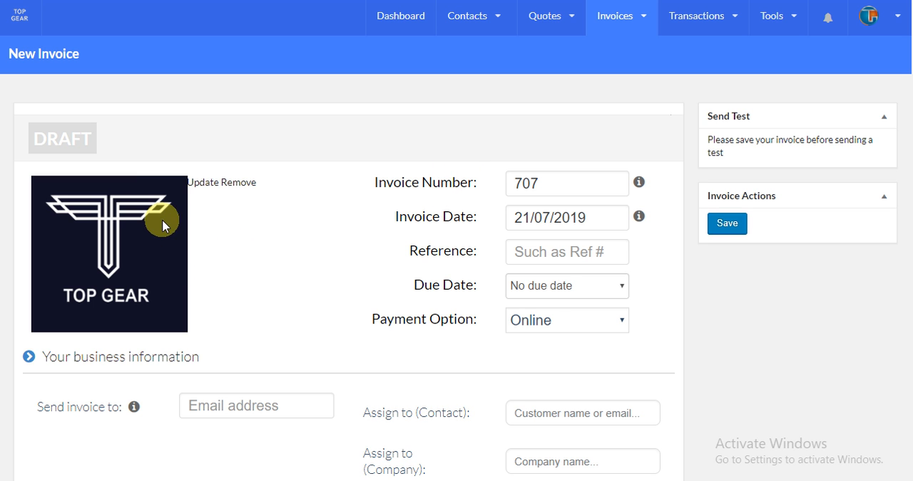
{"action": "scroll", "coordinate": [175, 222], "scroll_direction": "down", "scroll_amount": 2}
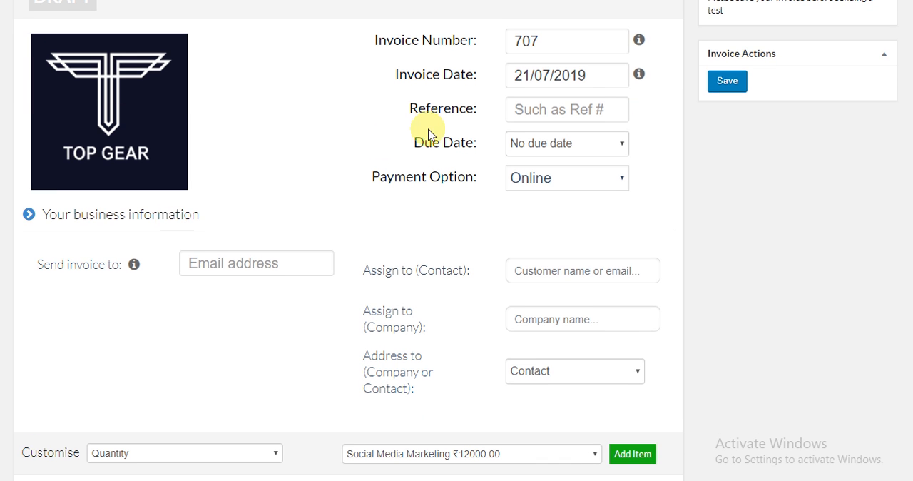
{"action": "scroll", "coordinate": [335, 172], "scroll_direction": "down", "scroll_amount": 2}
{"action": "scroll", "coordinate": [336, 175], "scroll_direction": "down", "scroll_amount": 6}
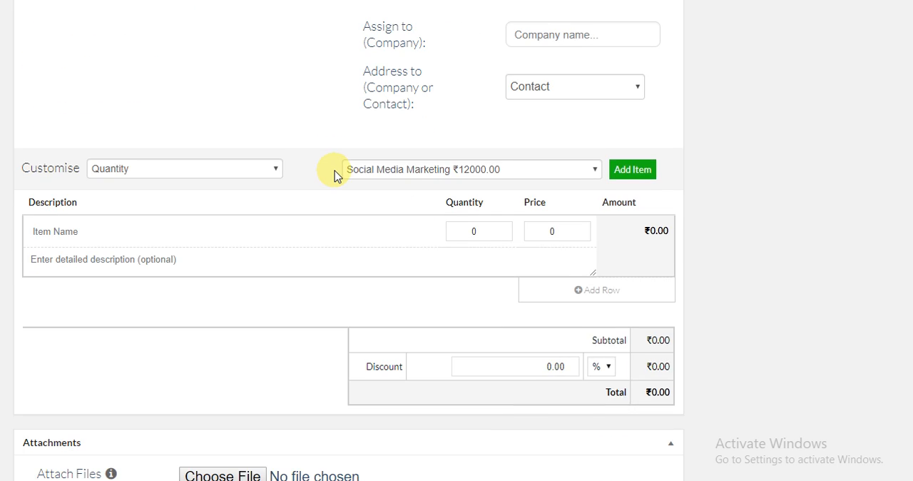
{"action": "scroll", "coordinate": [335, 169], "scroll_direction": "up", "scroll_amount": 8}
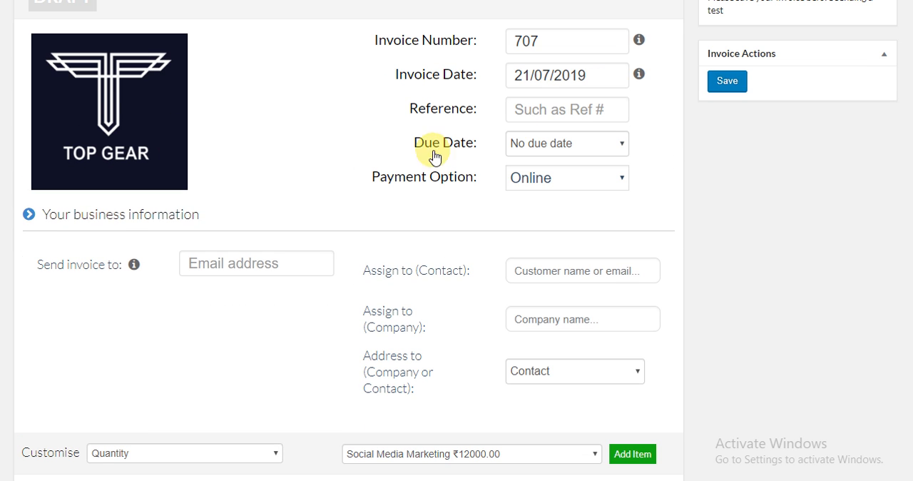
{"action": "scroll", "coordinate": [641, 190], "scroll_direction": "up", "scroll_amount": 2}
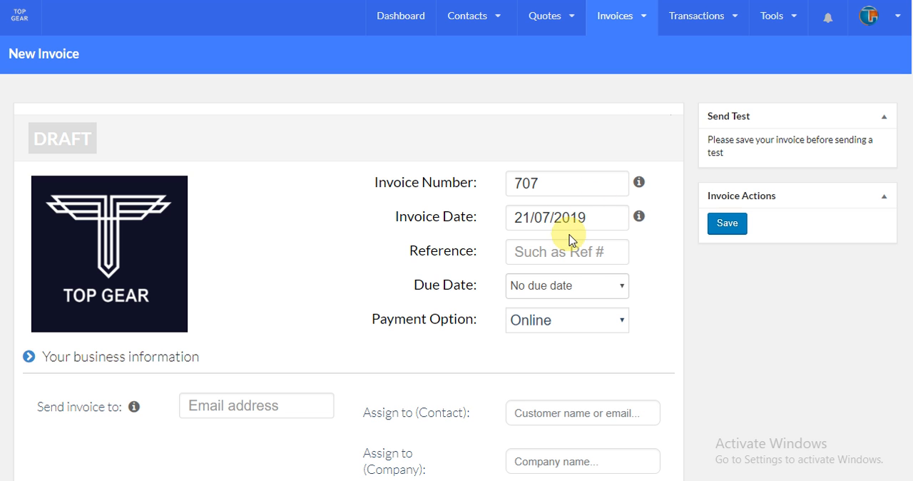
- Check the available due date and payment options for the new invoice without changing either
{"action": "left_click", "coordinate": [578, 287]}
{"action": "left_click", "coordinate": [665, 272]}
{"action": "left_click_drag", "start_coordinate": [667, 271], "coordinate": [607, 303]}
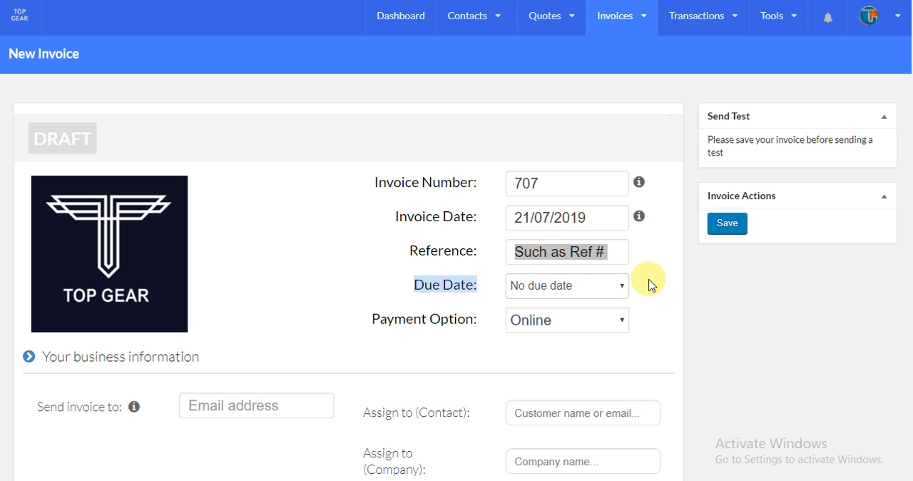
{"action": "left_click", "coordinate": [656, 277]}
{"action": "scroll", "coordinate": [657, 282], "scroll_direction": "down", "scroll_amount": 2}
{"action": "left_click", "coordinate": [569, 180]}
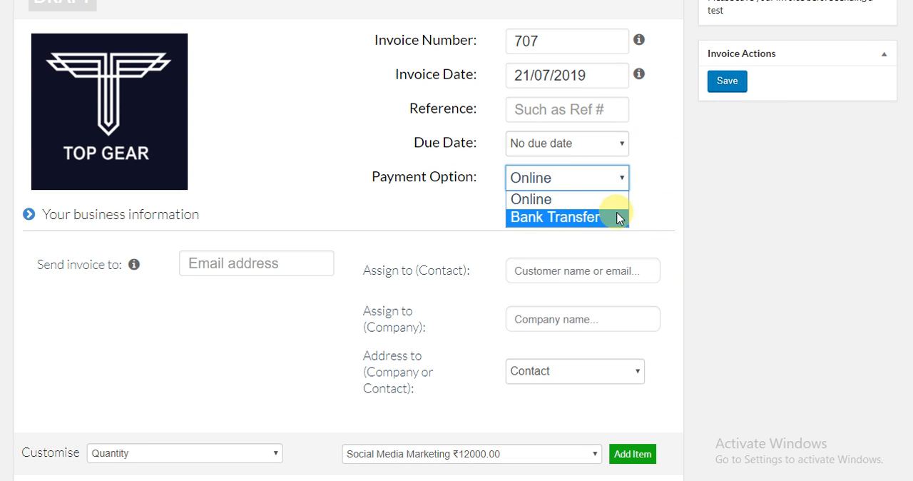
{"action": "left_click", "coordinate": [658, 220]}
- Check whether the invoice can be addressed to a company or contact, and examine its line items, discount and attachments sections
{"action": "scroll", "coordinate": [503, 220], "scroll_direction": "down", "scroll_amount": 2}
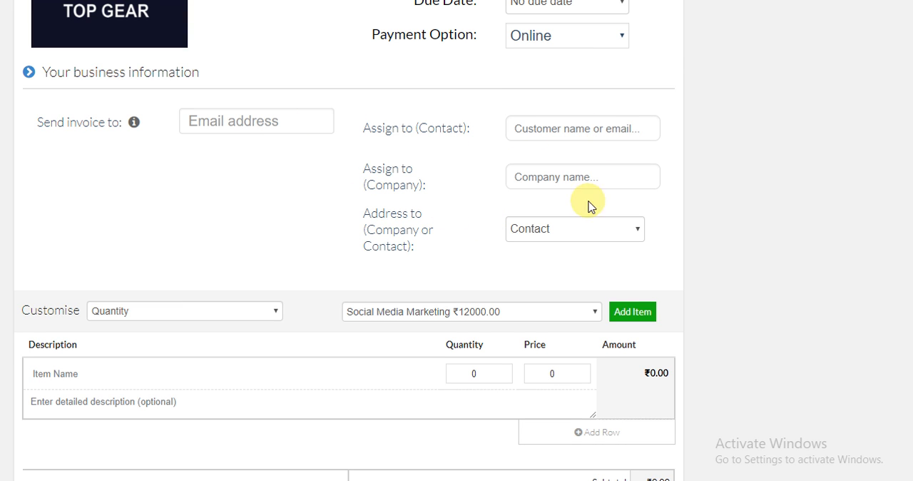
{"action": "left_click", "coordinate": [546, 234]}
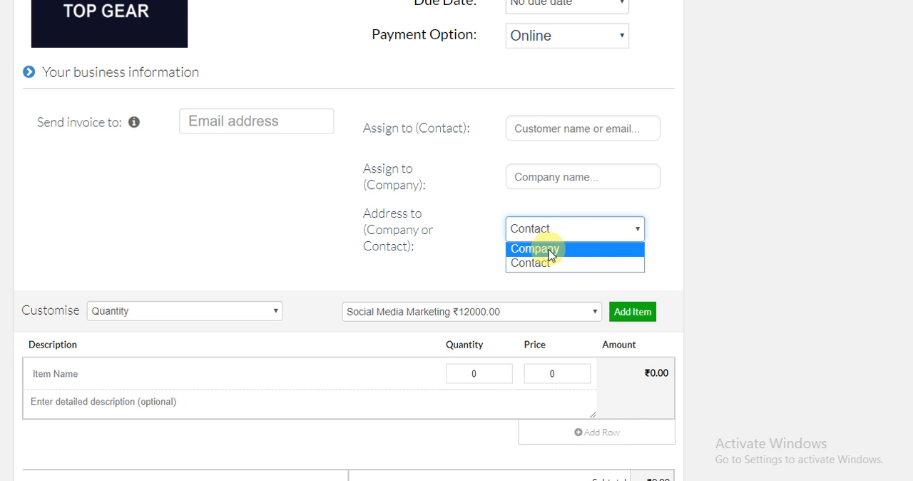
{"action": "left_click", "coordinate": [652, 232]}
{"action": "scroll", "coordinate": [620, 229], "scroll_direction": "down", "scroll_amount": 2}
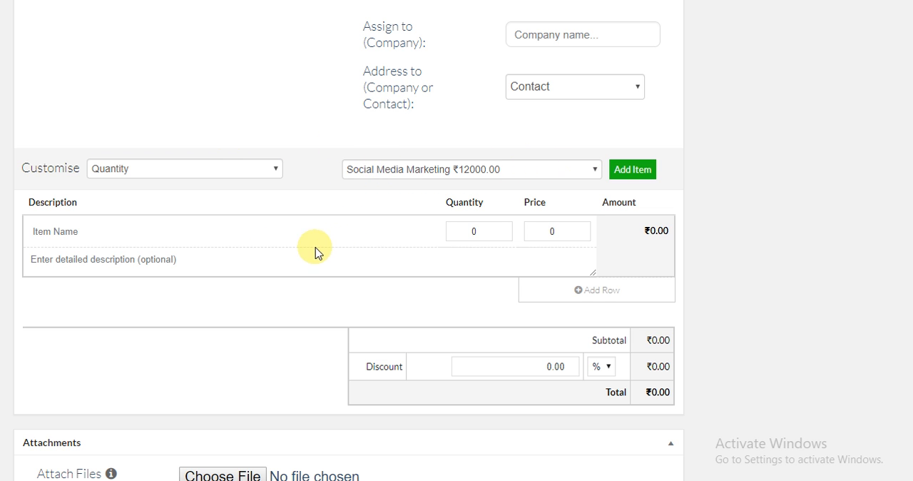
{"action": "scroll", "coordinate": [315, 252], "scroll_direction": "down", "scroll_amount": 2}
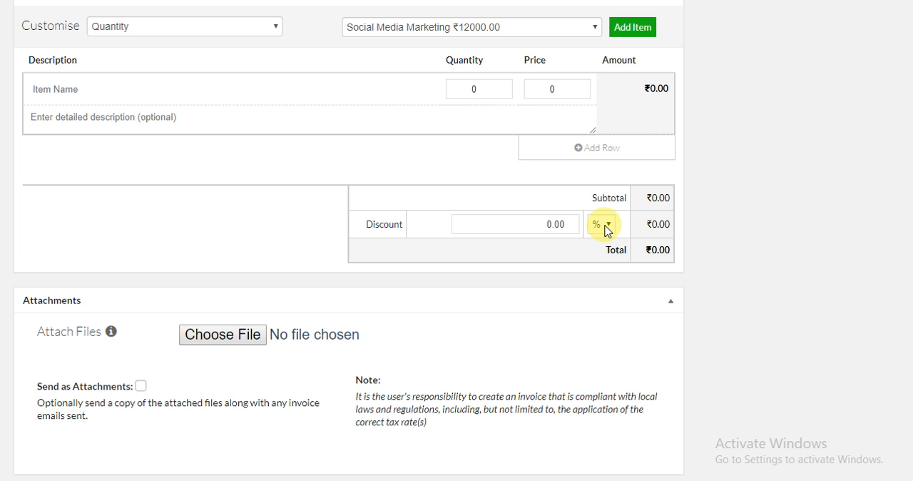
{"action": "scroll", "coordinate": [571, 204], "scroll_direction": "up", "scroll_amount": 4}
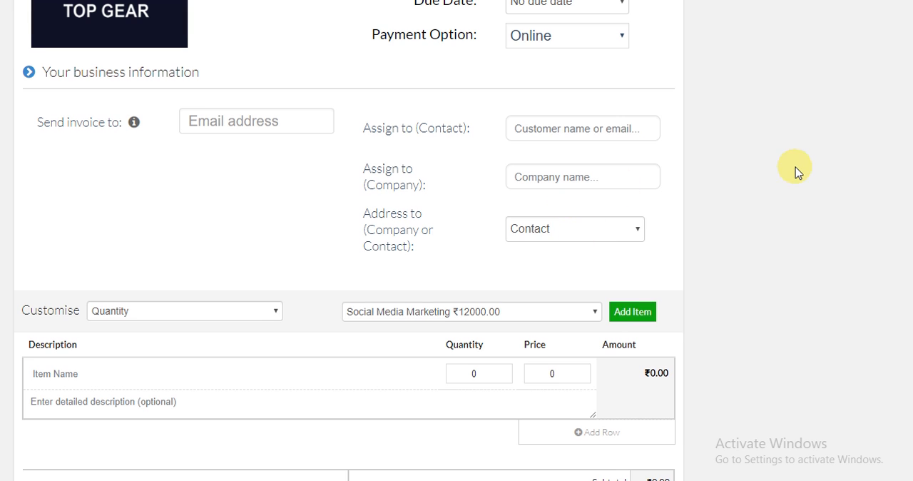
- Leave the unsaved invoice and open the list of all invoices
{"action": "scroll", "coordinate": [711, 195], "scroll_direction": "up", "scroll_amount": 4}
{"action": "left_click", "coordinate": [613, 15]}
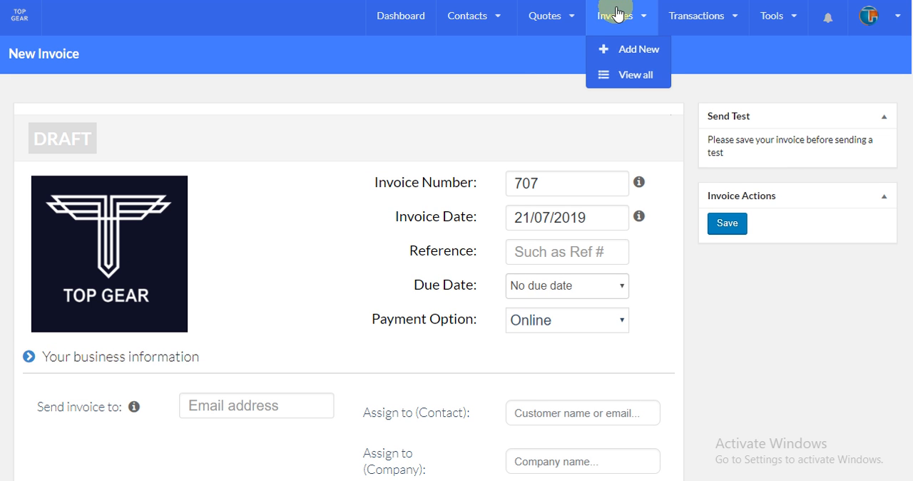
{"action": "left_click", "coordinate": [651, 91]}
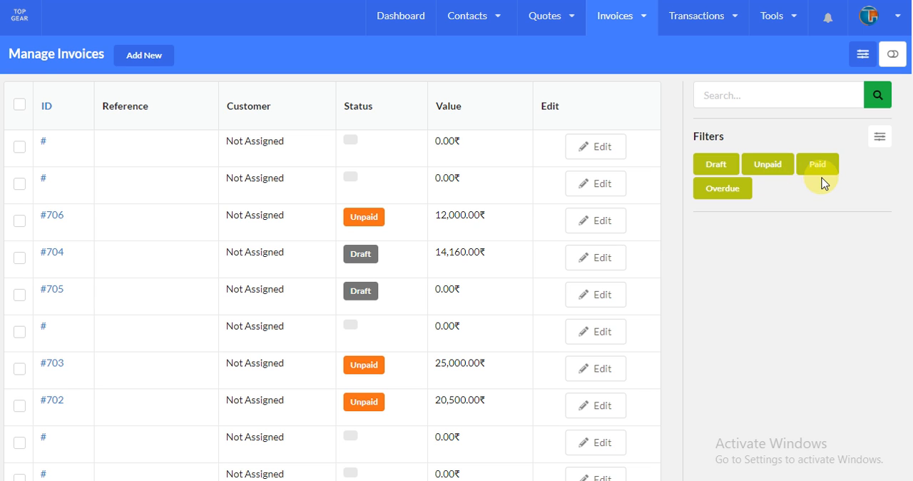
{"action": "left_click", "coordinate": [631, 22]}
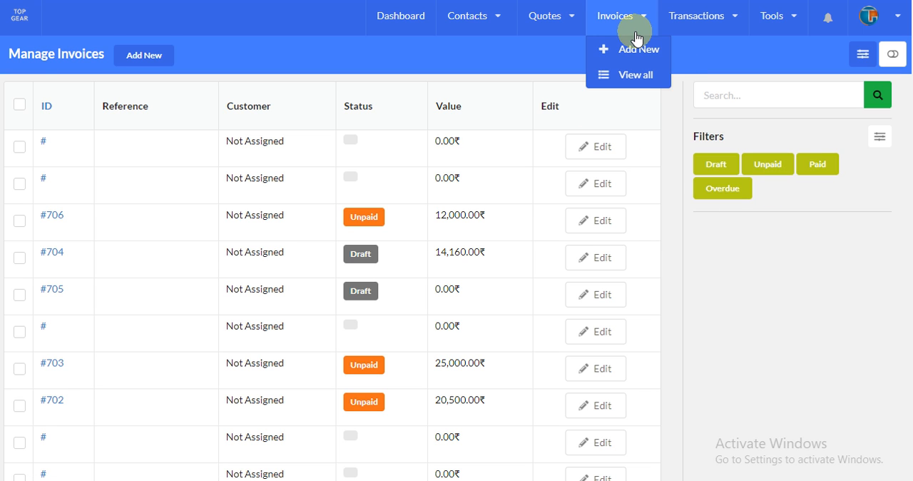
{"action": "left_click", "coordinate": [645, 75]}
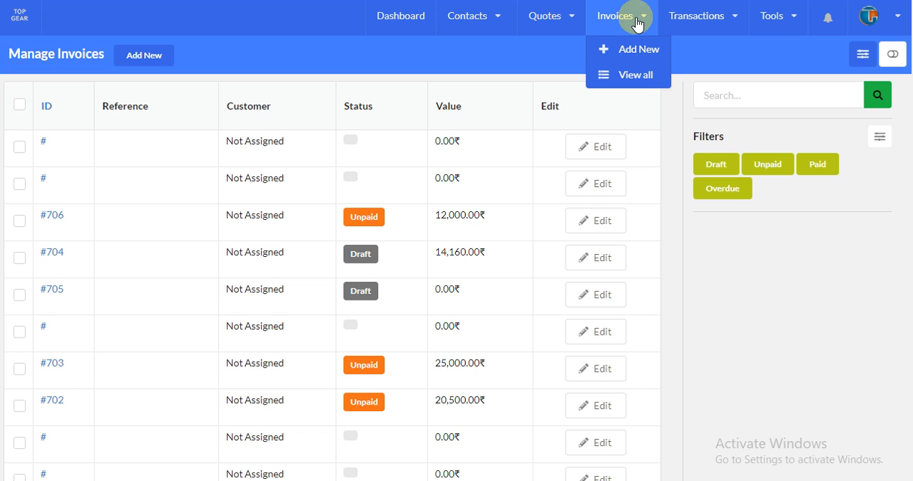
{"action": "mouse_move", "coordinate": [584, 44]}
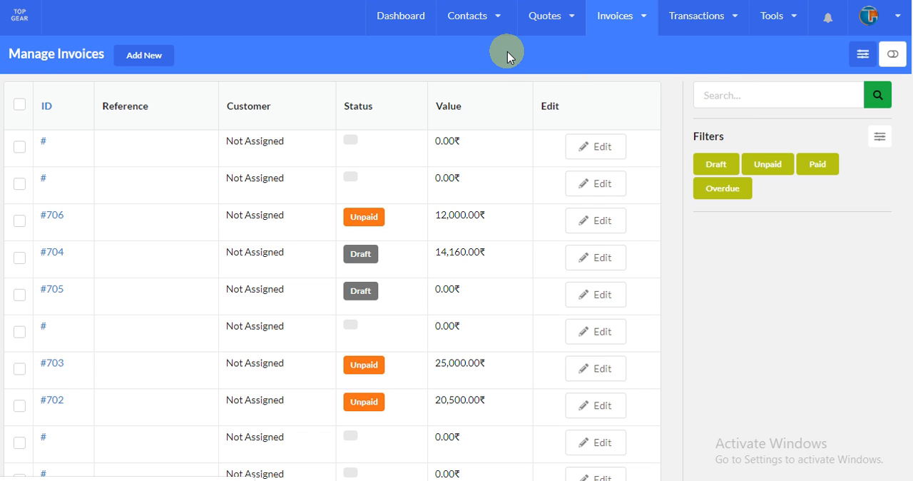
- Start a new transaction, check its status choices while keeping Succeeded, and examine its details, tags and contact or company assignment
{"action": "mouse_move", "coordinate": [706, 33]}
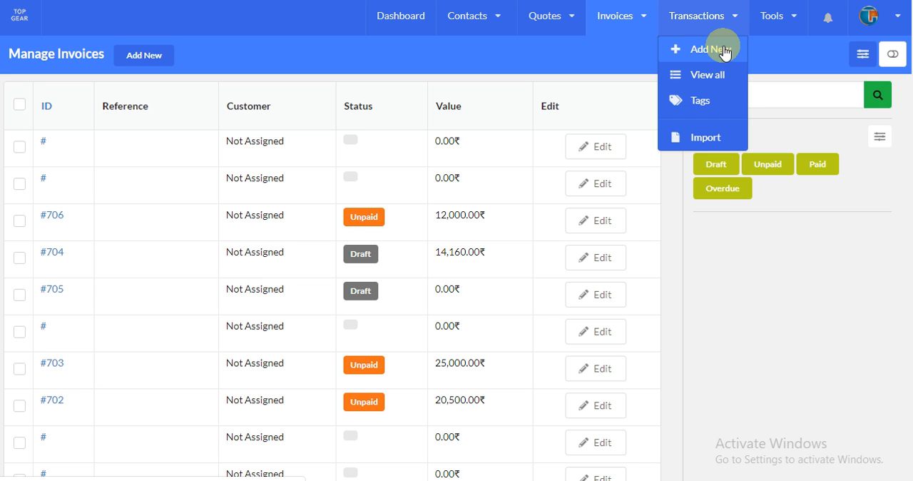
{"action": "left_click", "coordinate": [725, 52]}
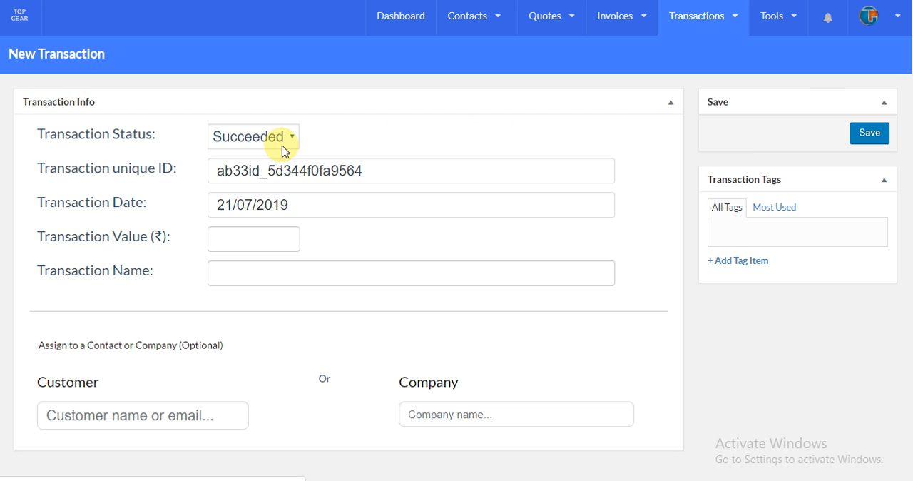
{"action": "left_click", "coordinate": [282, 141]}
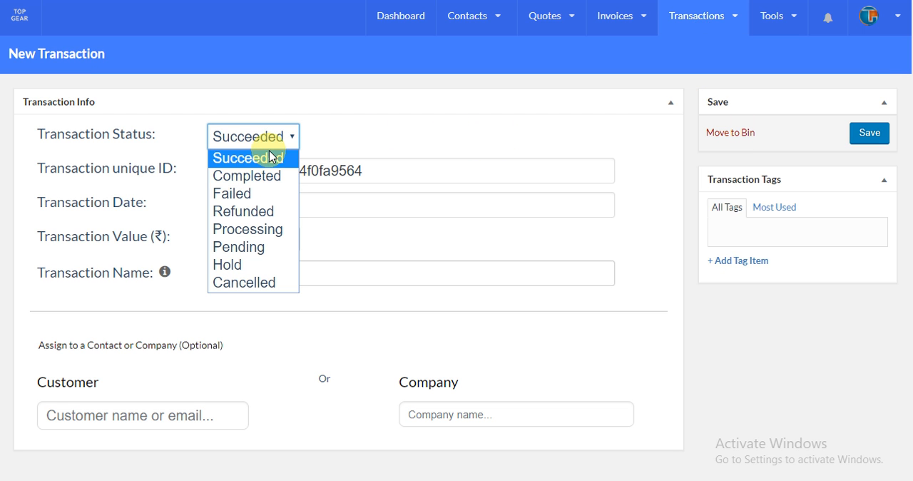
{"action": "left_click", "coordinate": [263, 157]}
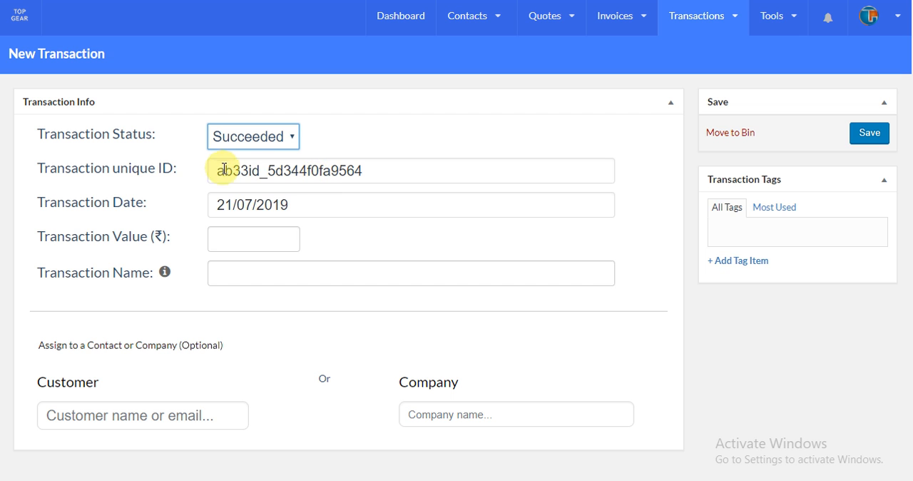
{"action": "scroll", "coordinate": [314, 227], "scroll_direction": "down", "scroll_amount": 1}
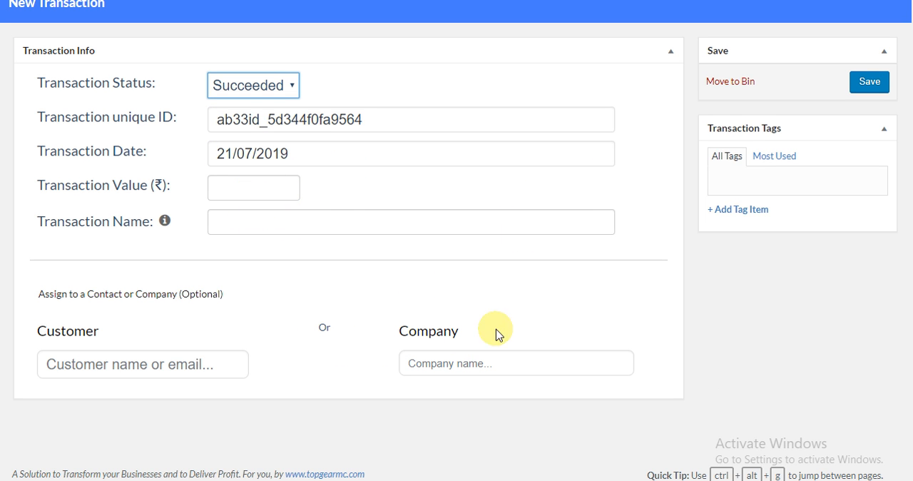
{"action": "scroll", "coordinate": [791, 156], "scroll_direction": "up", "scroll_amount": 1}
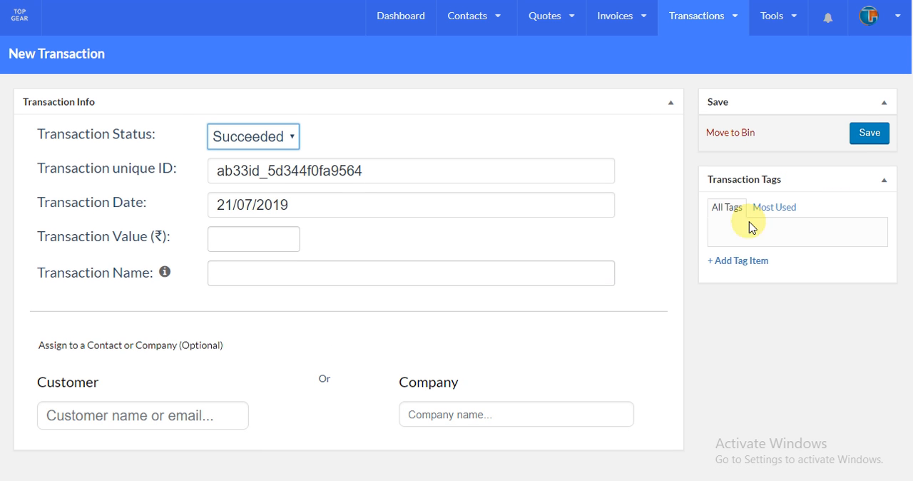
- Leave the unsaved transaction and open the task calendar
{"action": "left_click", "coordinate": [715, 23]}
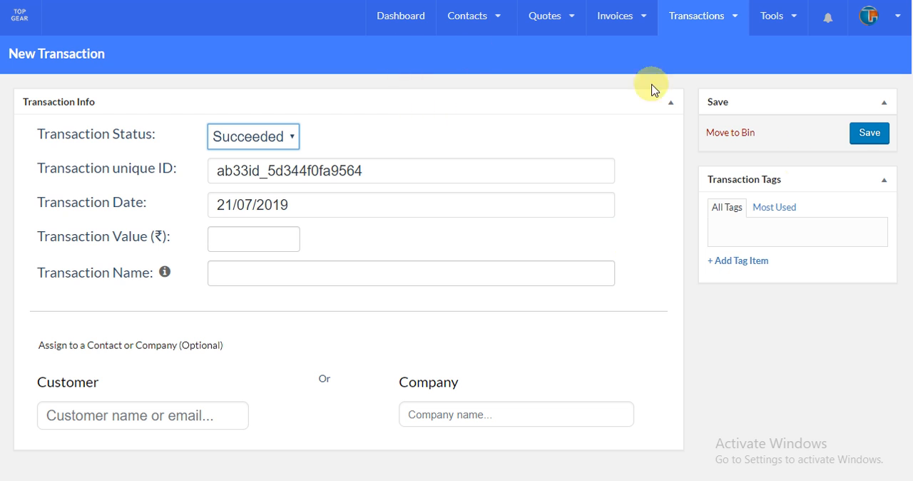
{"action": "left_click", "coordinate": [412, 24]}
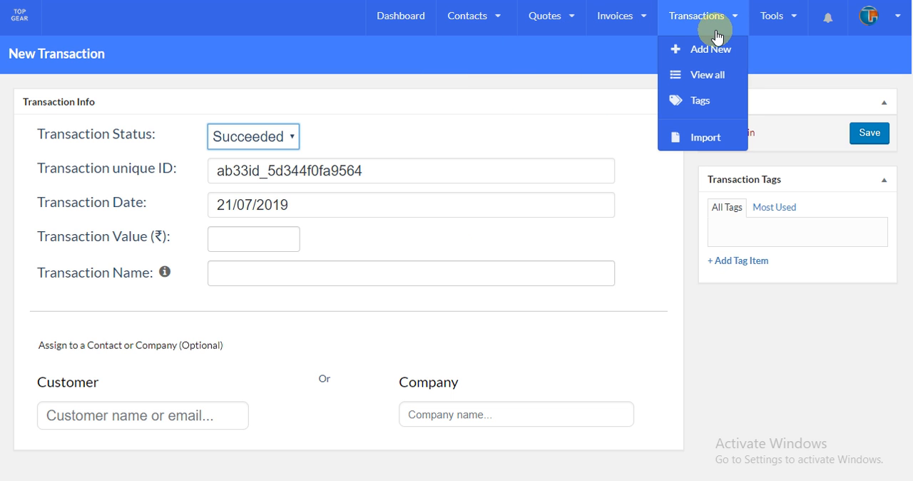
{"action": "mouse_move", "coordinate": [784, 20]}
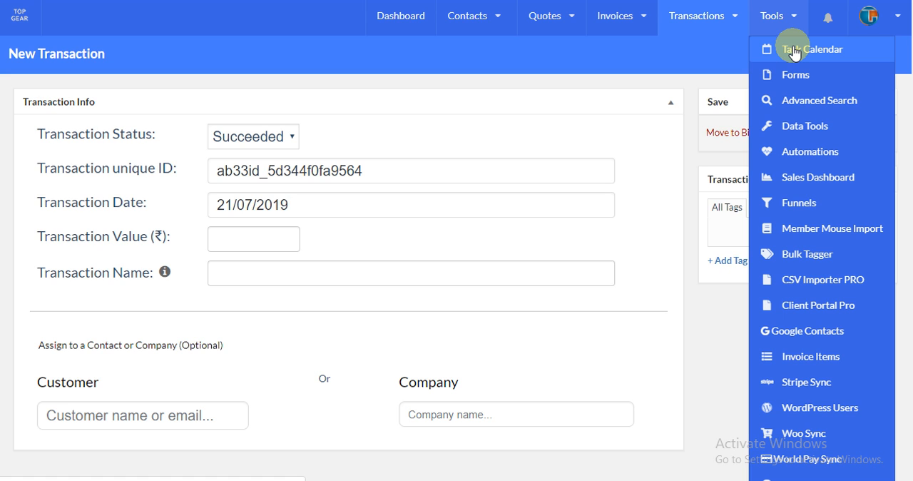
{"action": "left_click", "coordinate": [794, 50]}
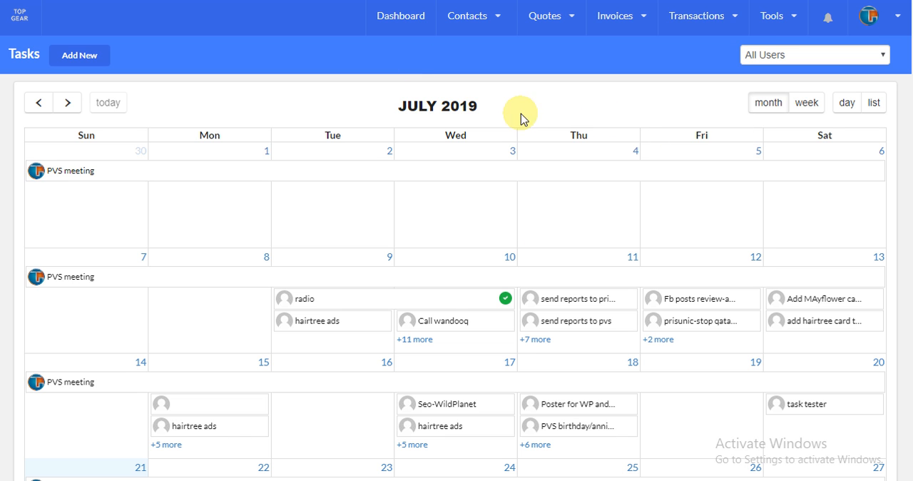
- Filter the task calendar to show only one CRM member's tasks
{"action": "left_click", "coordinate": [756, 62]}
{"action": "left_click", "coordinate": [757, 61]}
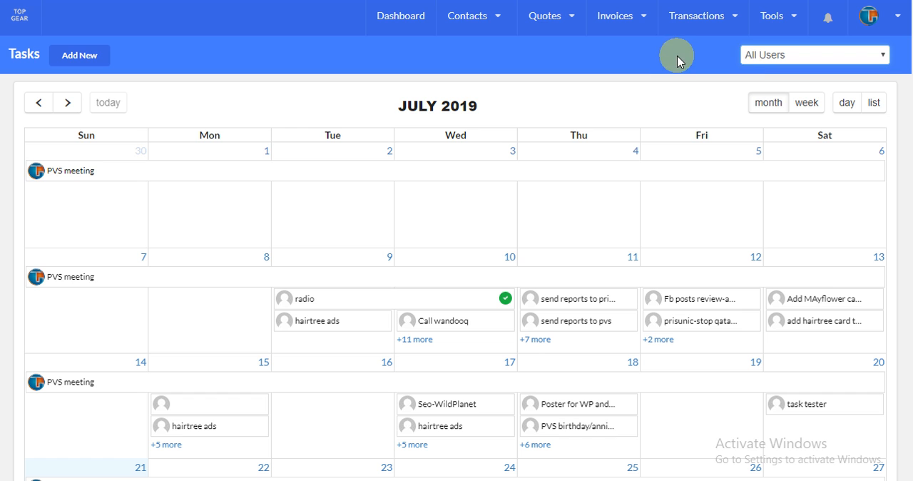
{"action": "left_click", "coordinate": [763, 60]}
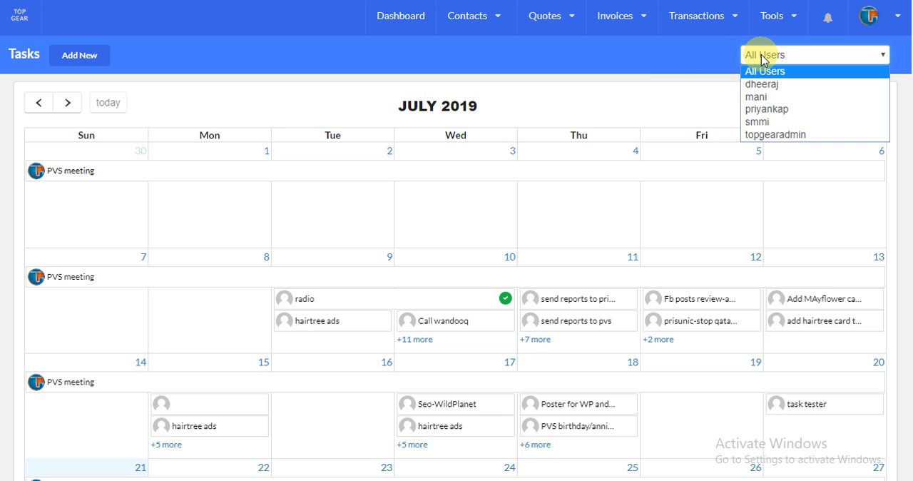
{"action": "left_click", "coordinate": [765, 98]}
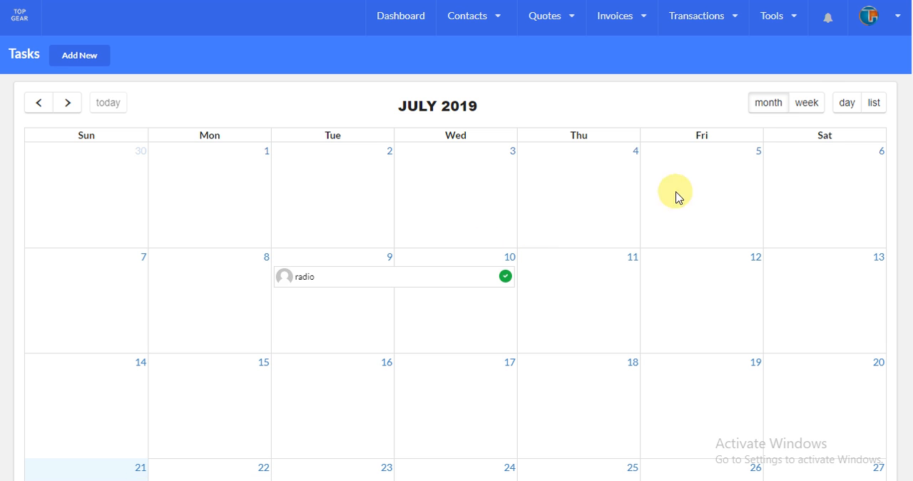
- View the filtered task calendar by week and by day, and return to the month view
{"action": "left_click", "coordinate": [807, 104]}
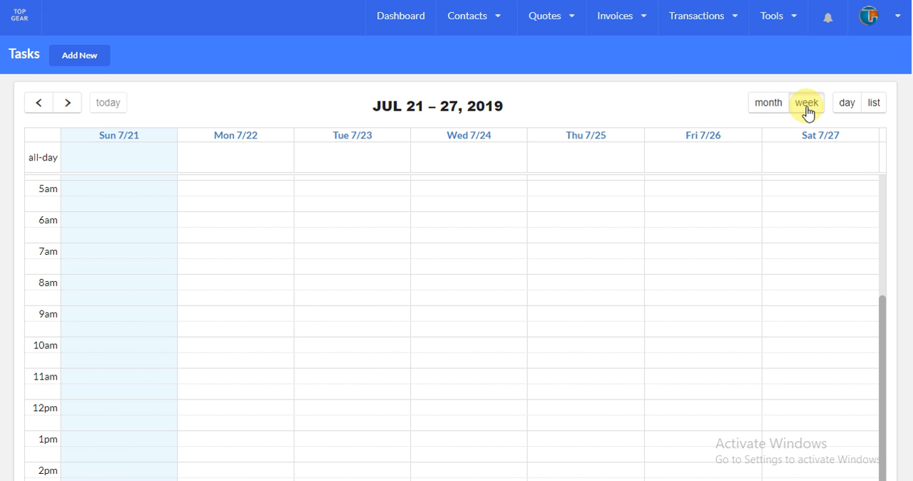
{"action": "left_click", "coordinate": [848, 104]}
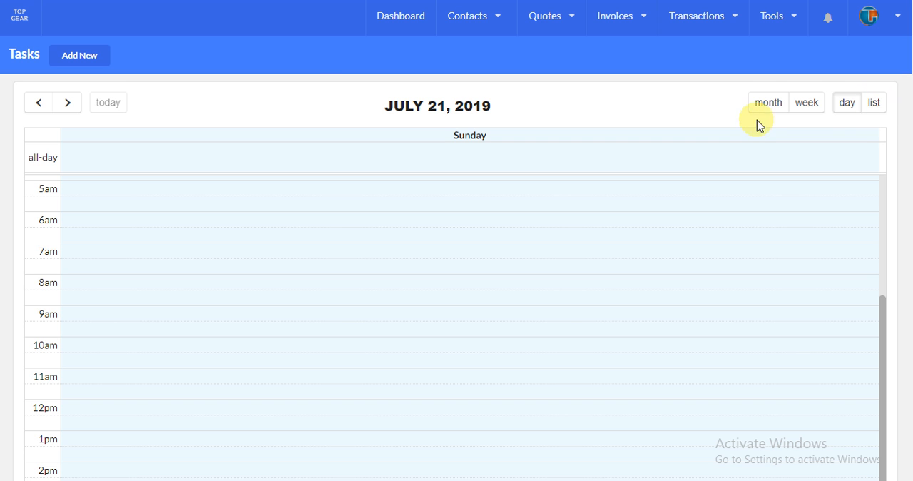
{"action": "left_click", "coordinate": [769, 104]}
- Start a new task and assign it to a CRM member
{"action": "left_click", "coordinate": [101, 60]}
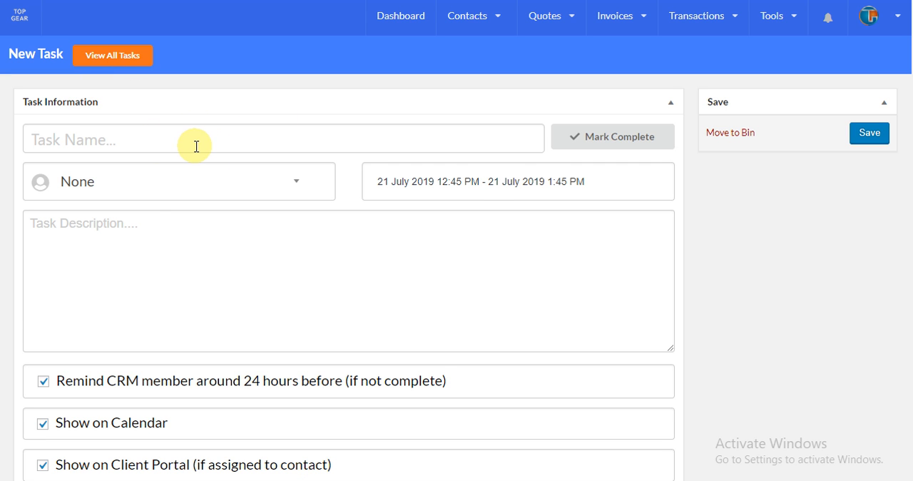
{"action": "left_click", "coordinate": [150, 196]}
{"action": "left_click", "coordinate": [124, 281]}
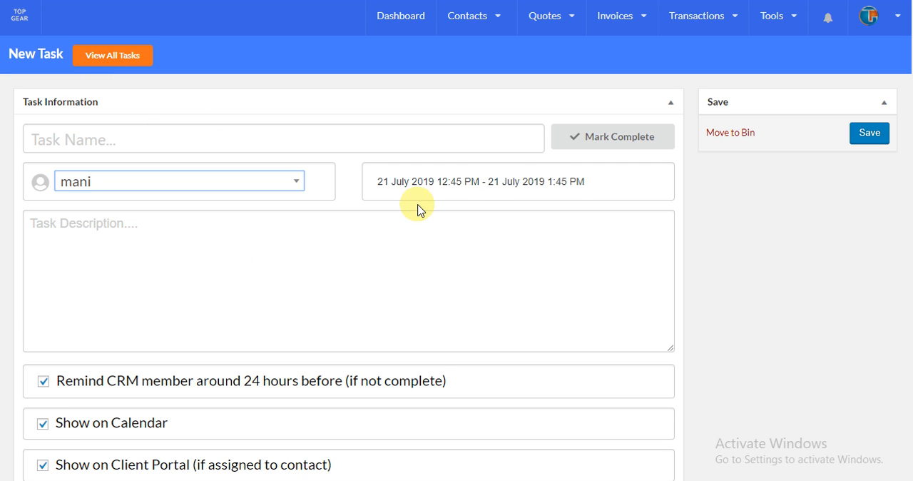
- Check the new task's start and end date and time choices, and cancel without changing them
{"action": "left_click", "coordinate": [431, 181]}
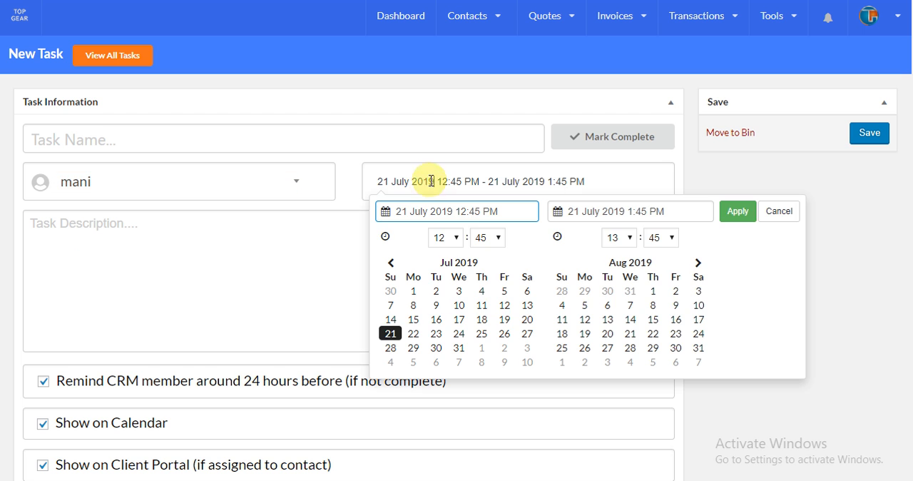
{"action": "left_click", "coordinate": [614, 210]}
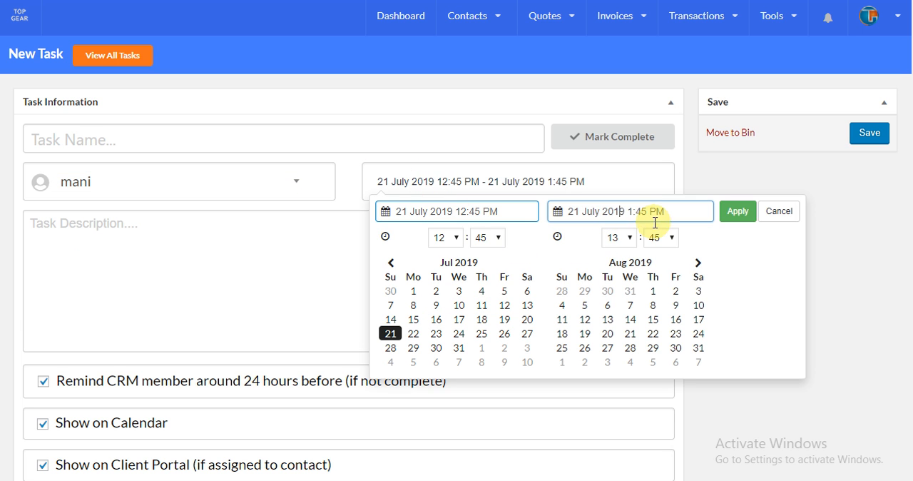
{"action": "left_click", "coordinate": [779, 211]}
- Link the new task to a contact found by searching for "m", and mark the task as completed
{"action": "scroll", "coordinate": [420, 212], "scroll_direction": "down", "scroll_amount": 2}
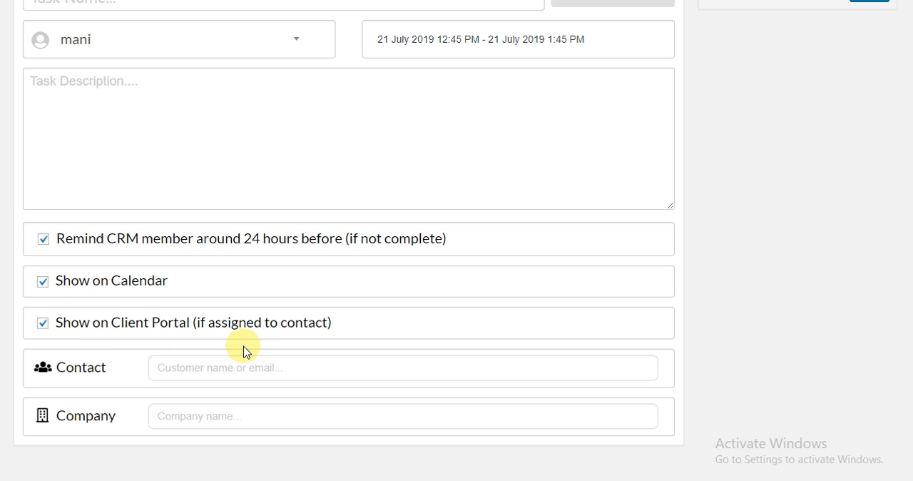
{"action": "left_click", "coordinate": [180, 372]}
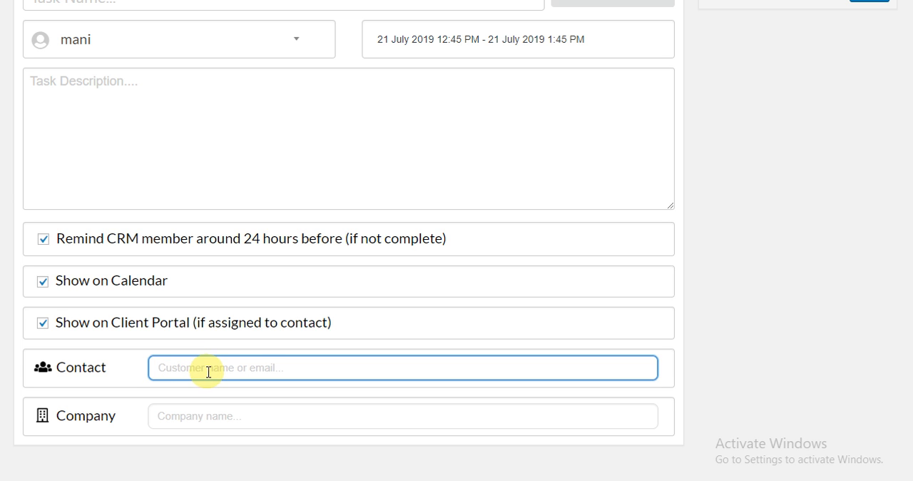
{"action": "type", "text": "ms Sister Joslin"}
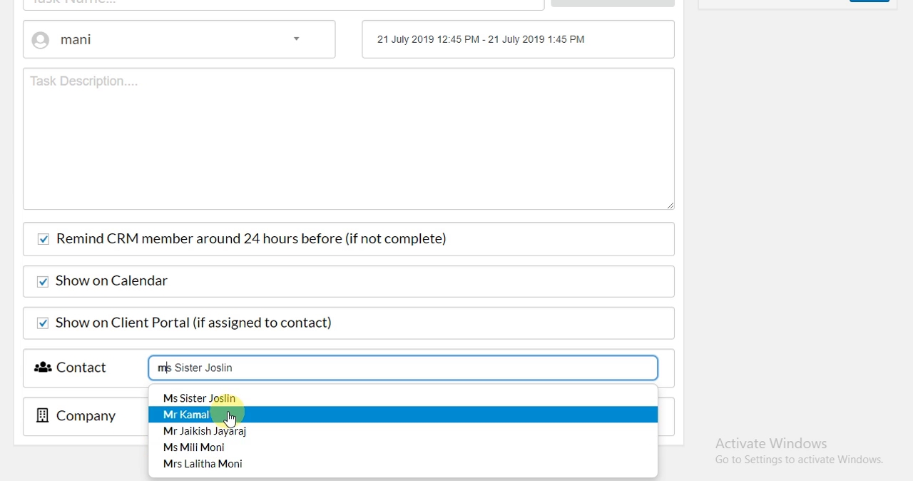
{"action": "left_click", "coordinate": [226, 414]}
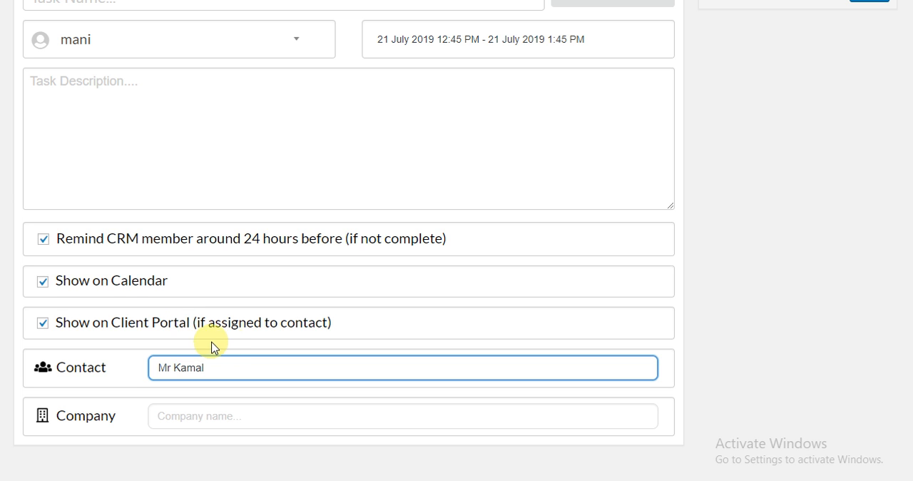
{"action": "scroll", "coordinate": [430, 293], "scroll_direction": "up", "scroll_amount": 2}
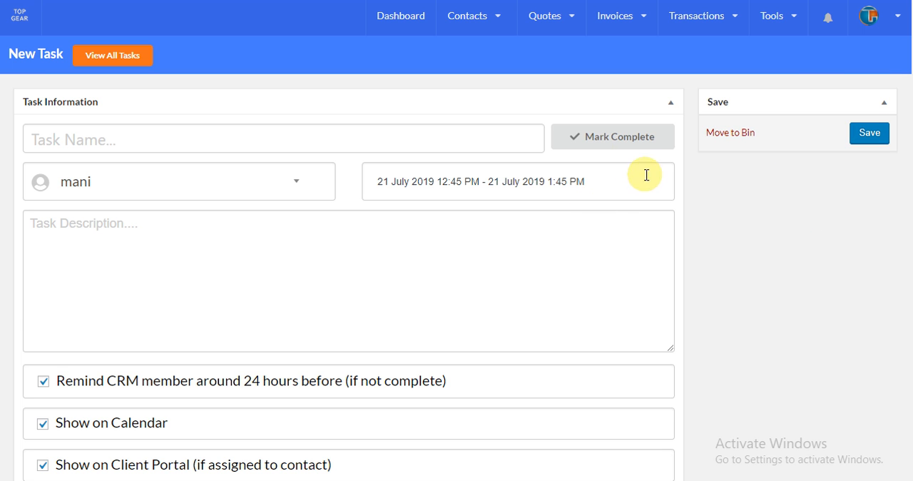
{"action": "left_click", "coordinate": [624, 141]}
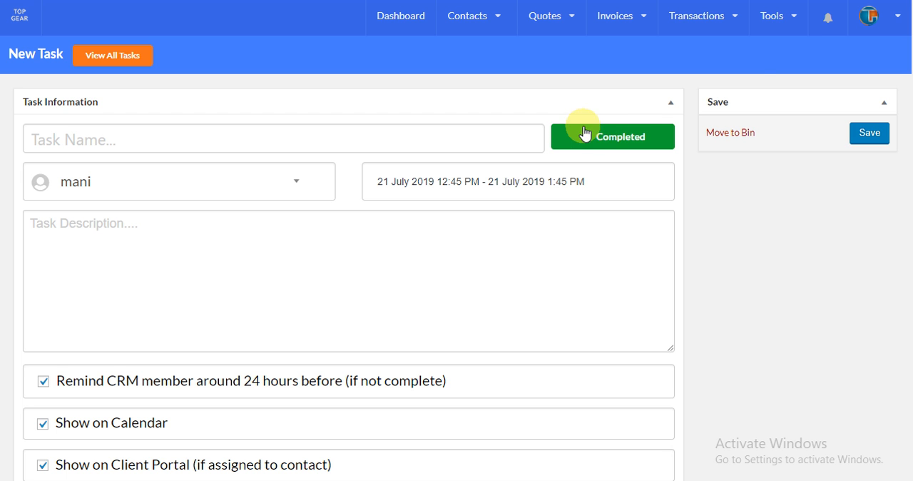
- Leave the unsaved task, reopen the task calendar and look through the tasks for July 2019
{"action": "mouse_move", "coordinate": [777, 22]}
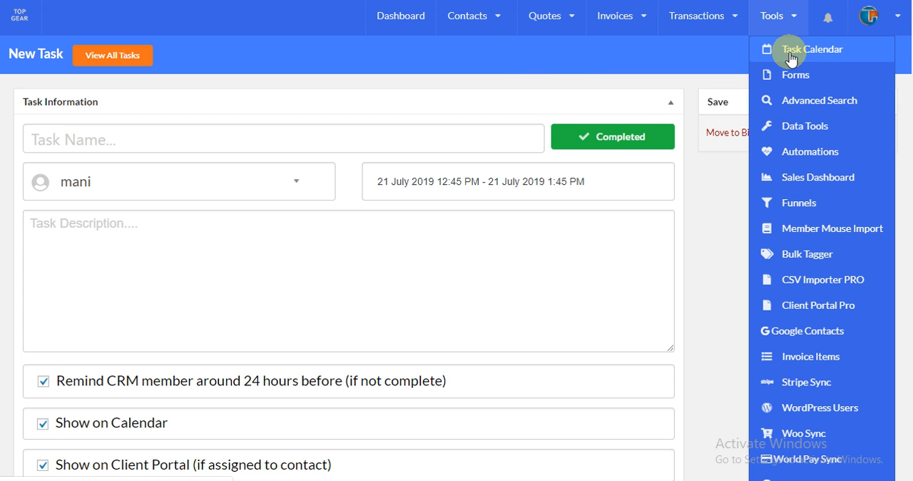
{"action": "left_click", "coordinate": [794, 55]}
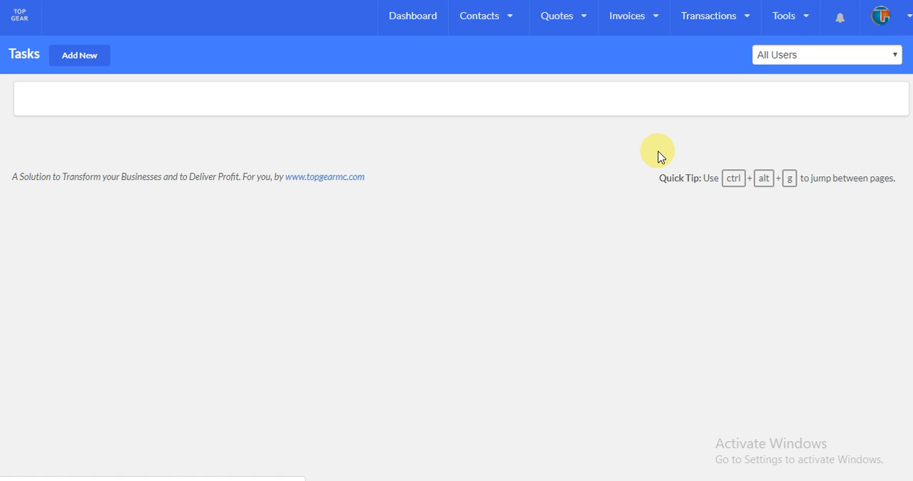
{"action": "scroll", "coordinate": [473, 191], "scroll_direction": "down", "scroll_amount": 2}
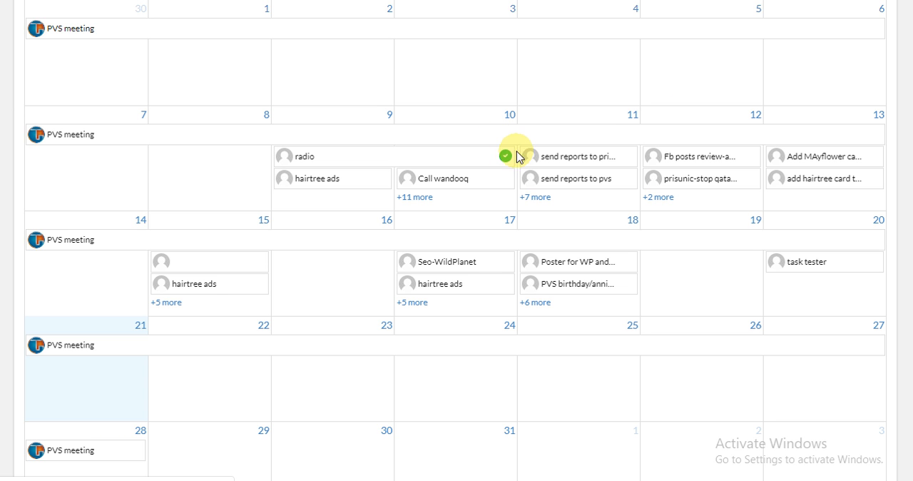
{"action": "scroll", "coordinate": [510, 153], "scroll_direction": "up", "scroll_amount": 2}
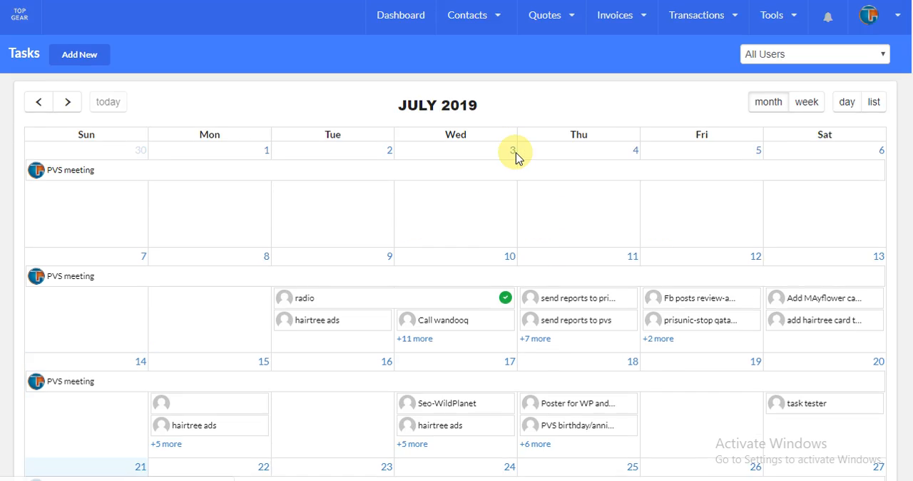
- Check which users the calendar can be filtered by, keep All Users, and show the calendar by day
{"action": "left_click", "coordinate": [779, 61]}
{"action": "left_click", "coordinate": [686, 62]}
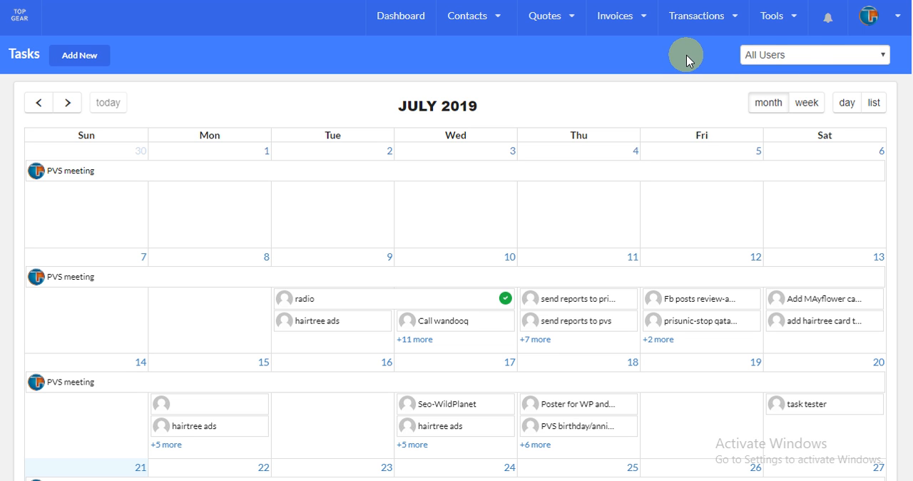
{"action": "left_click", "coordinate": [792, 57]}
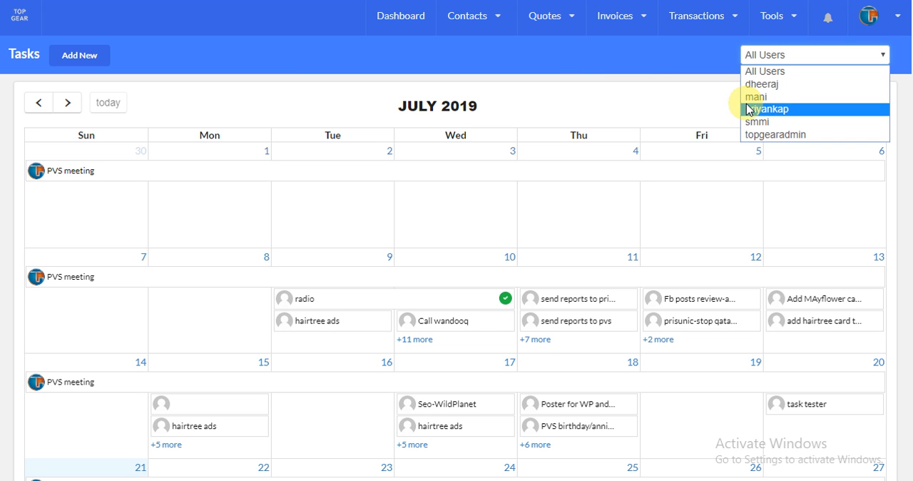
{"action": "left_click", "coordinate": [667, 84]}
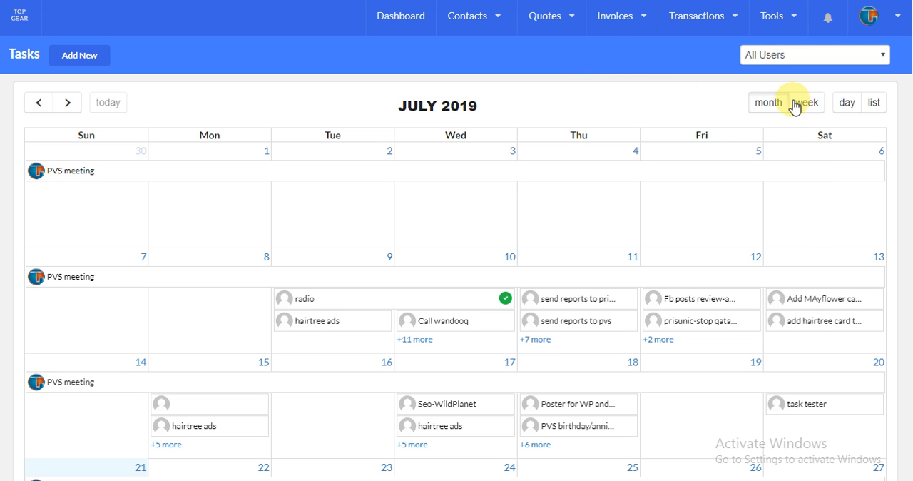
{"action": "left_click", "coordinate": [848, 114]}
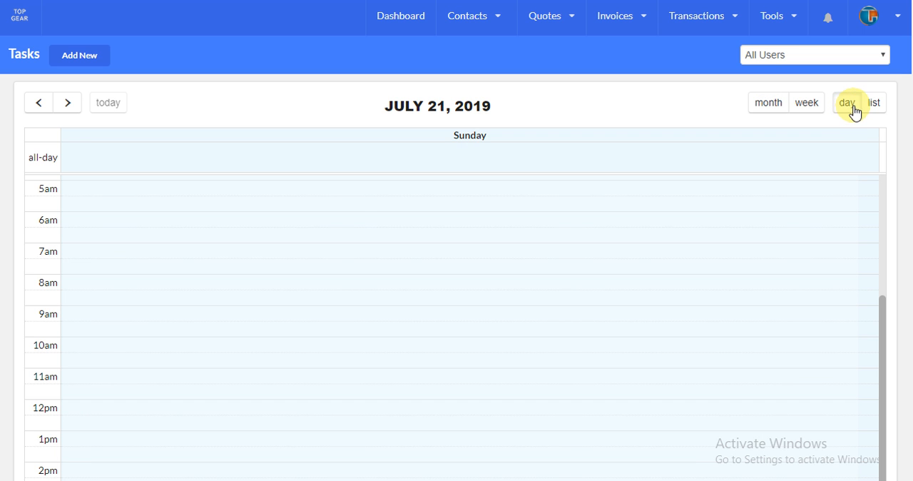
- Look through the hourly task schedule for July 21, 2019, from late evening back to midnight
{"action": "scroll", "coordinate": [362, 247], "scroll_direction": "down", "scroll_amount": 5}
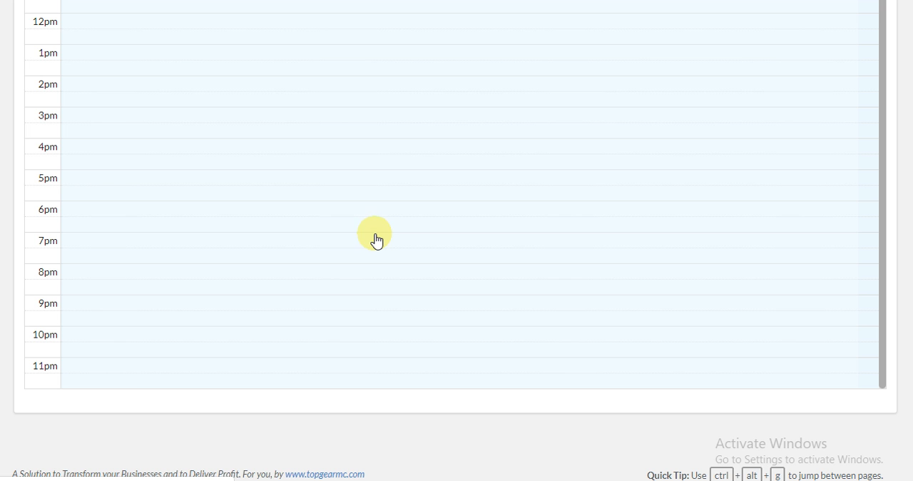
{"action": "scroll", "coordinate": [375, 219], "scroll_direction": "up", "scroll_amount": 3}
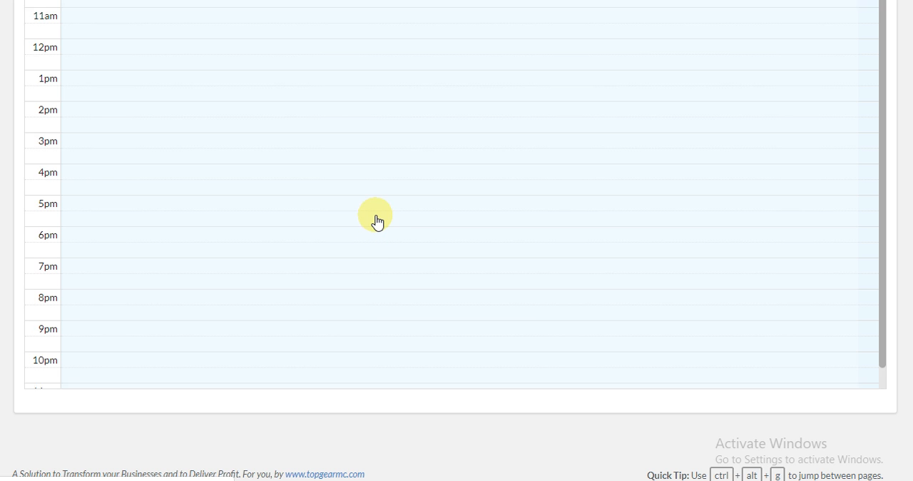
{"action": "scroll", "coordinate": [376, 218], "scroll_direction": "down", "scroll_amount": 3}
{"action": "scroll", "coordinate": [377, 219], "scroll_direction": "up", "scroll_amount": 3}
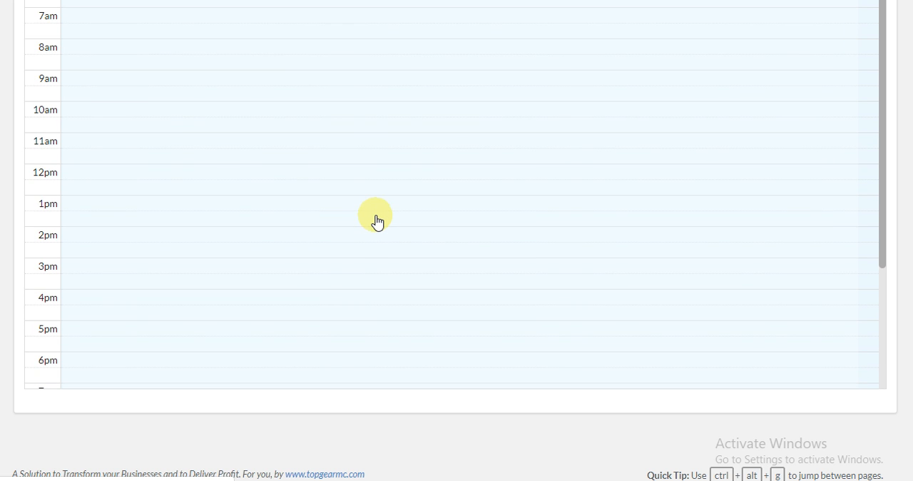
{"action": "scroll", "coordinate": [385, 217], "scroll_direction": "up", "scroll_amount": 5}
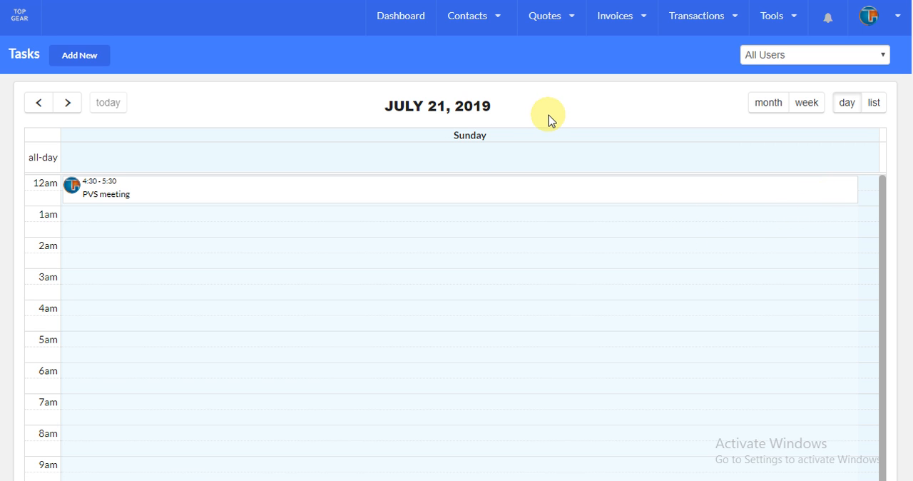
- Return to the dashboard and check which options are offered for quotes, without choosing any
{"action": "left_click", "coordinate": [408, 21]}
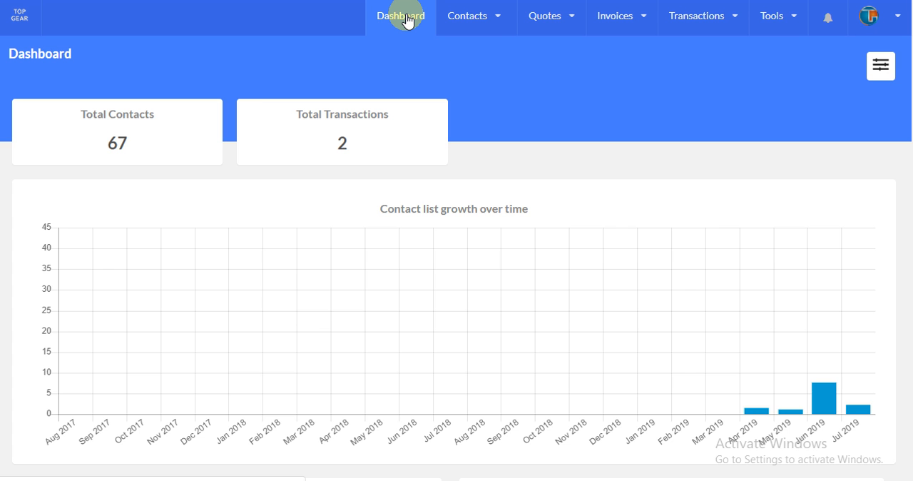
{"action": "left_click", "coordinate": [449, 27]}
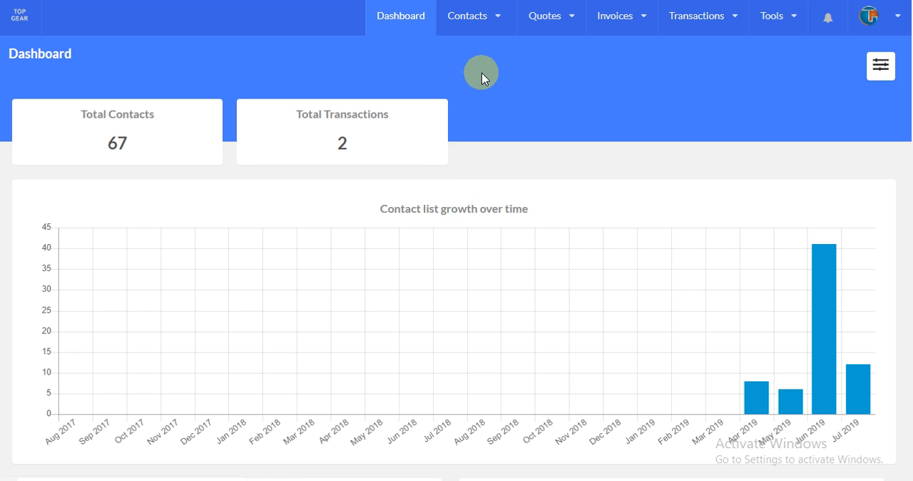
{"action": "left_click", "coordinate": [569, 19]}
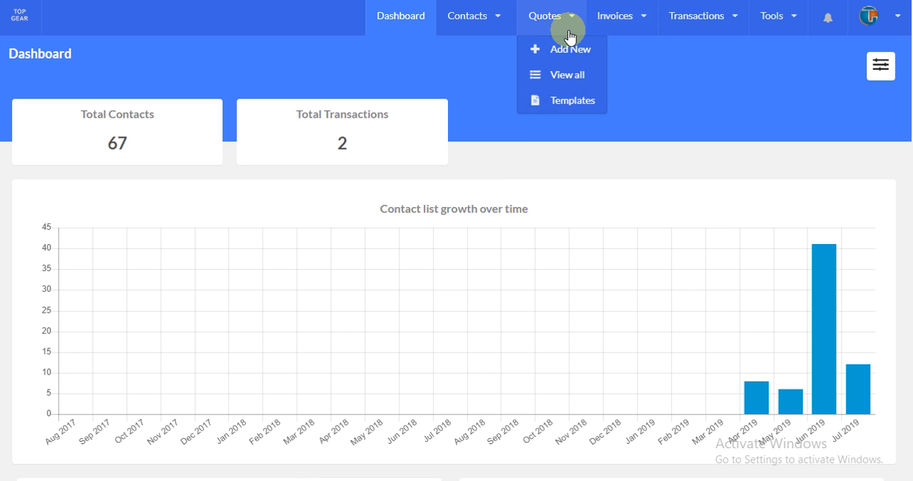
{"action": "mouse_move", "coordinate": [604, 27]}
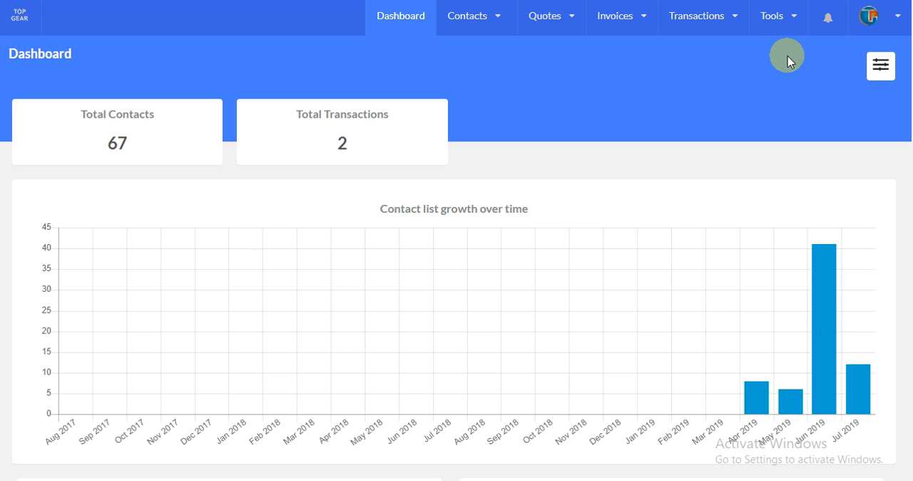